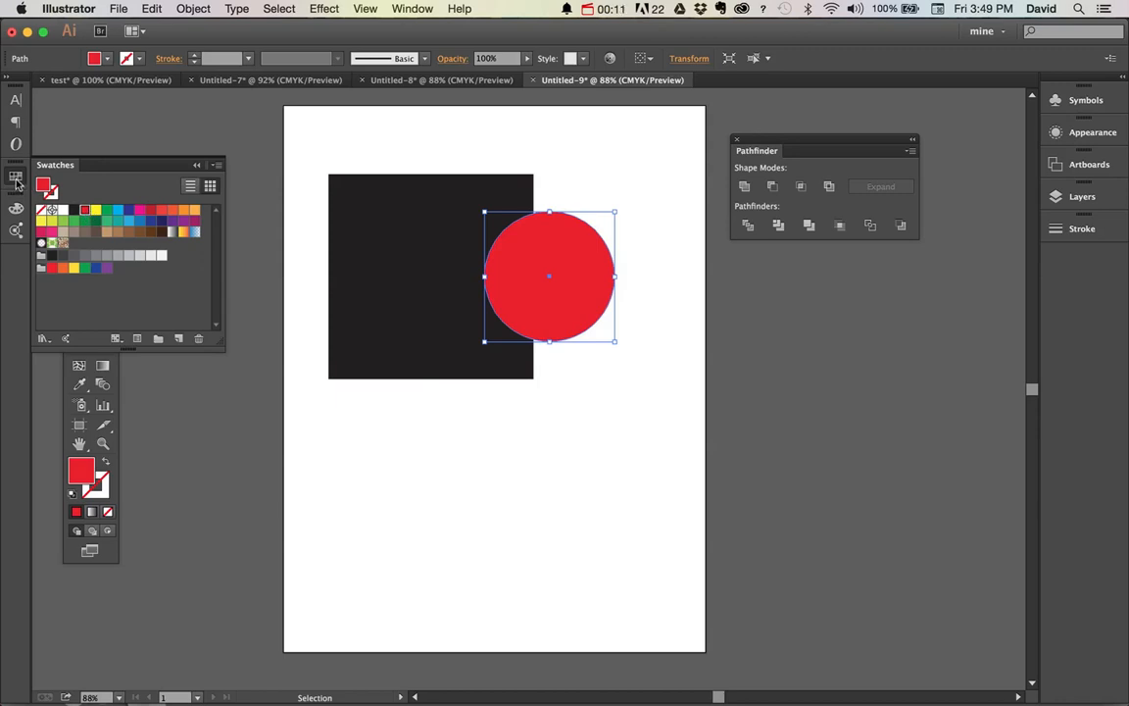
Close the swatches and unite the black square and the overlapping red circle into one shape
left_click(16, 175)
left_click(985, 395)
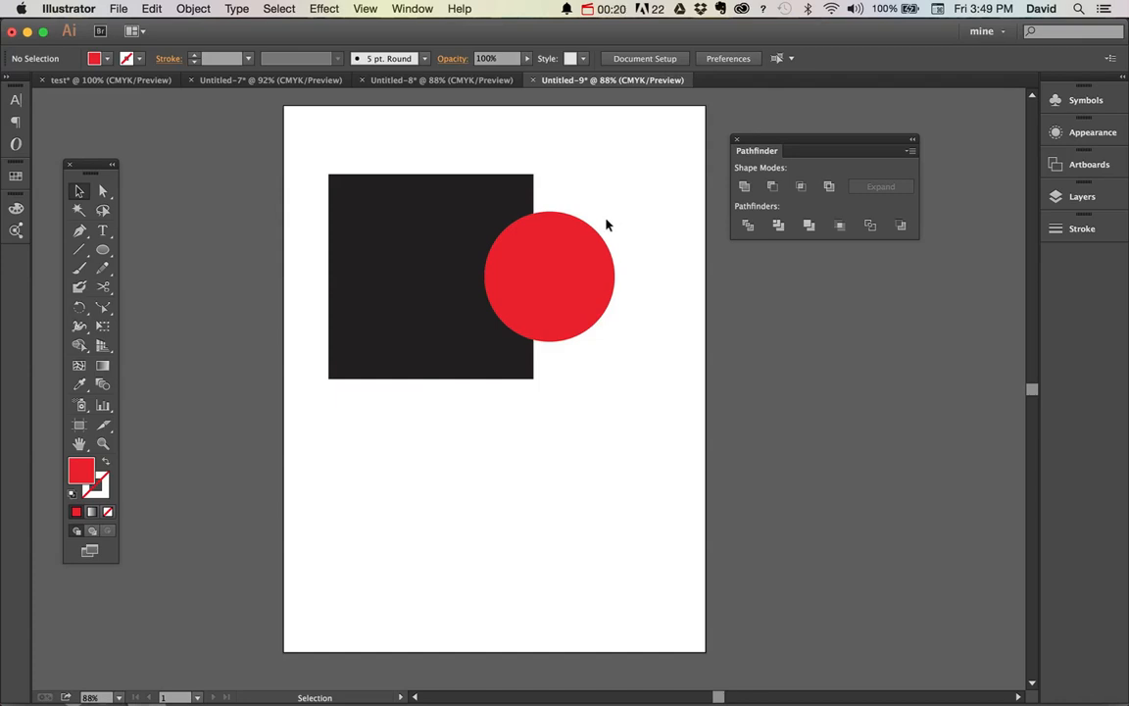
left_click(597, 275)
left_click(619, 186)
left_click_drag(608, 169, 428, 341)
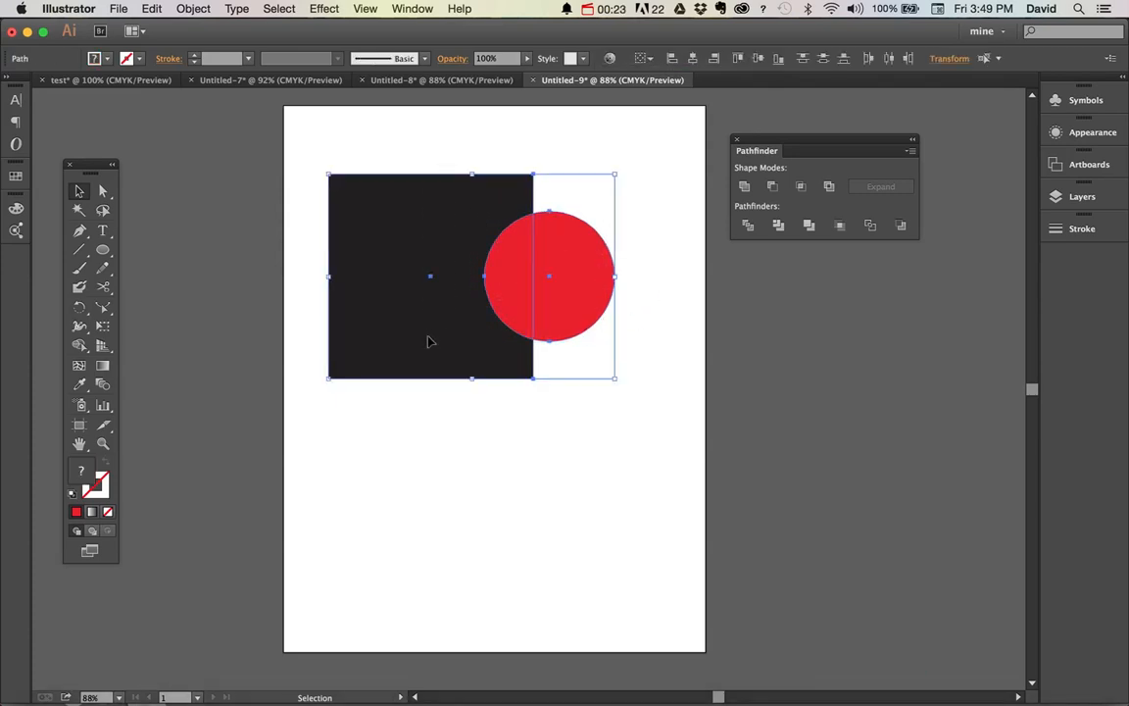
left_click(745, 186)
left_click(594, 470)
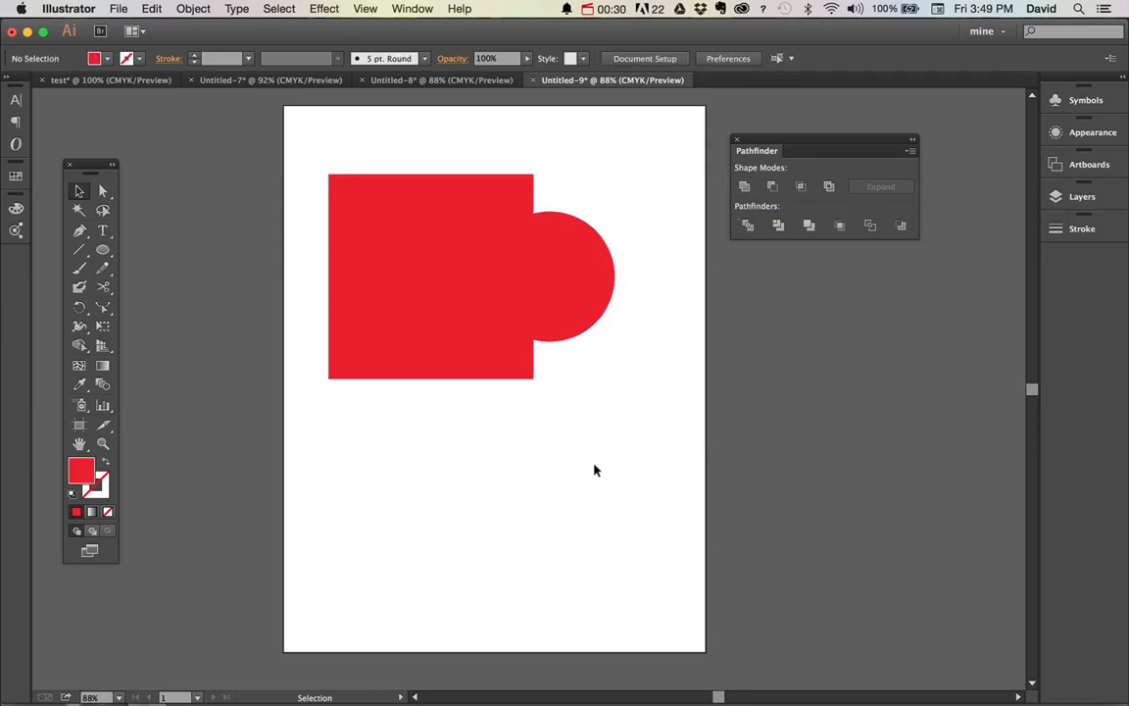
Select the united shape to check it, and undo the union
left_click(411, 267)
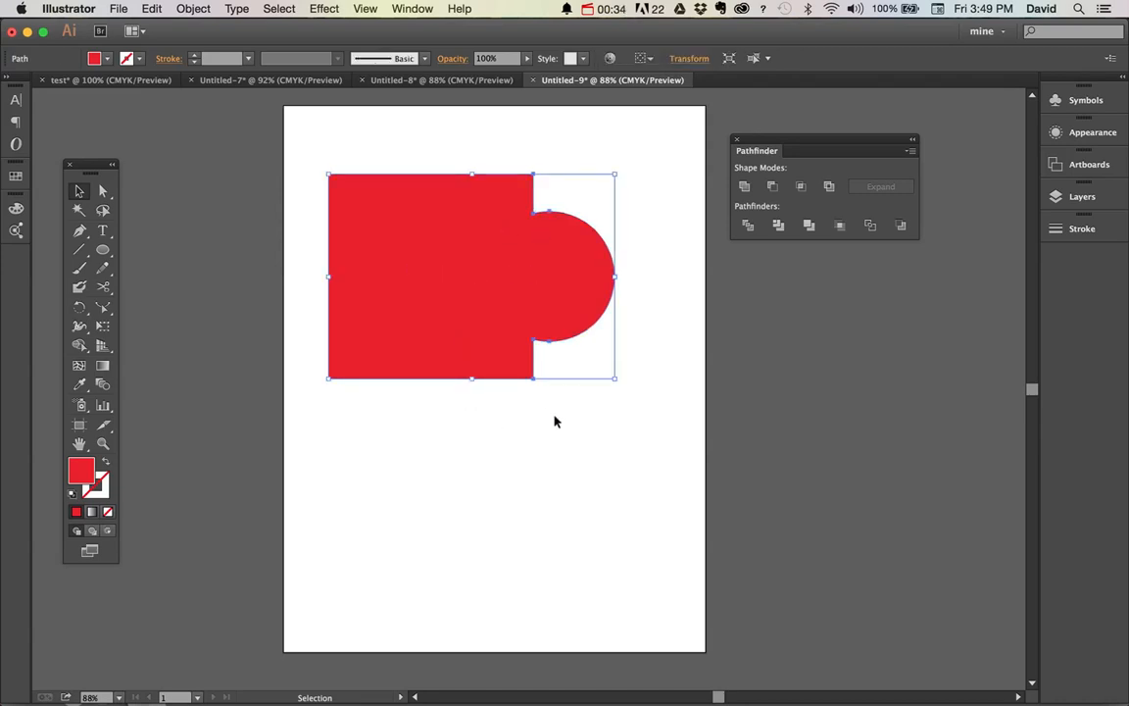
left_click(607, 441)
key("super+z")
left_click(610, 444)
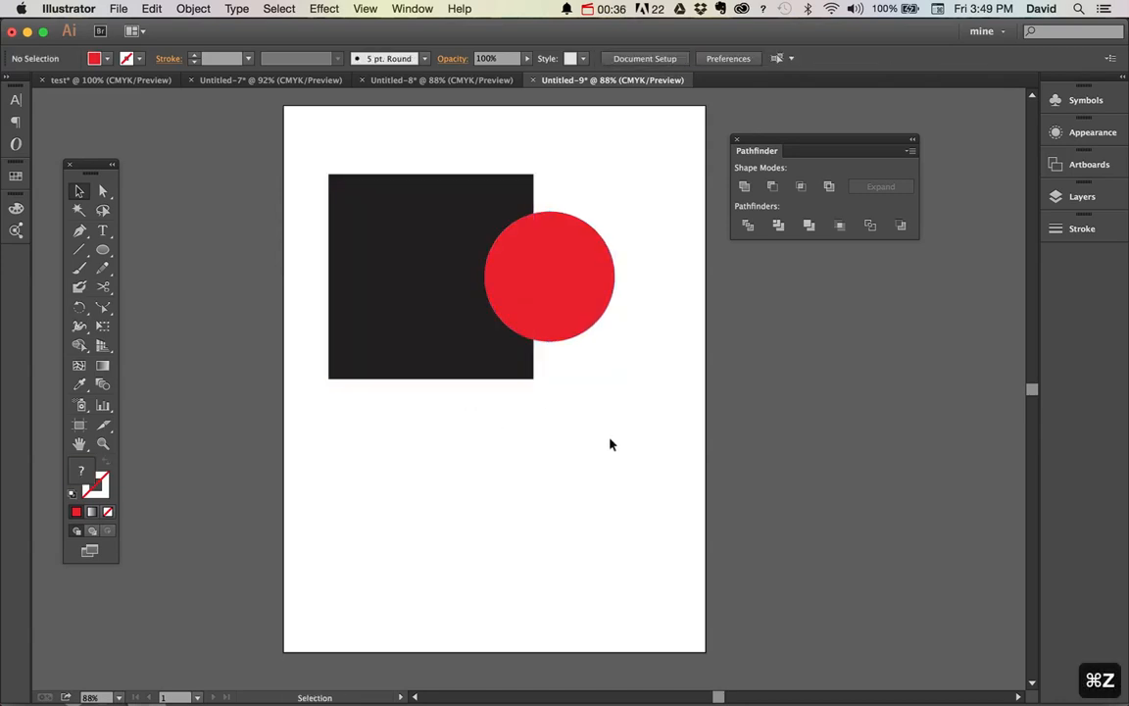
key("x")
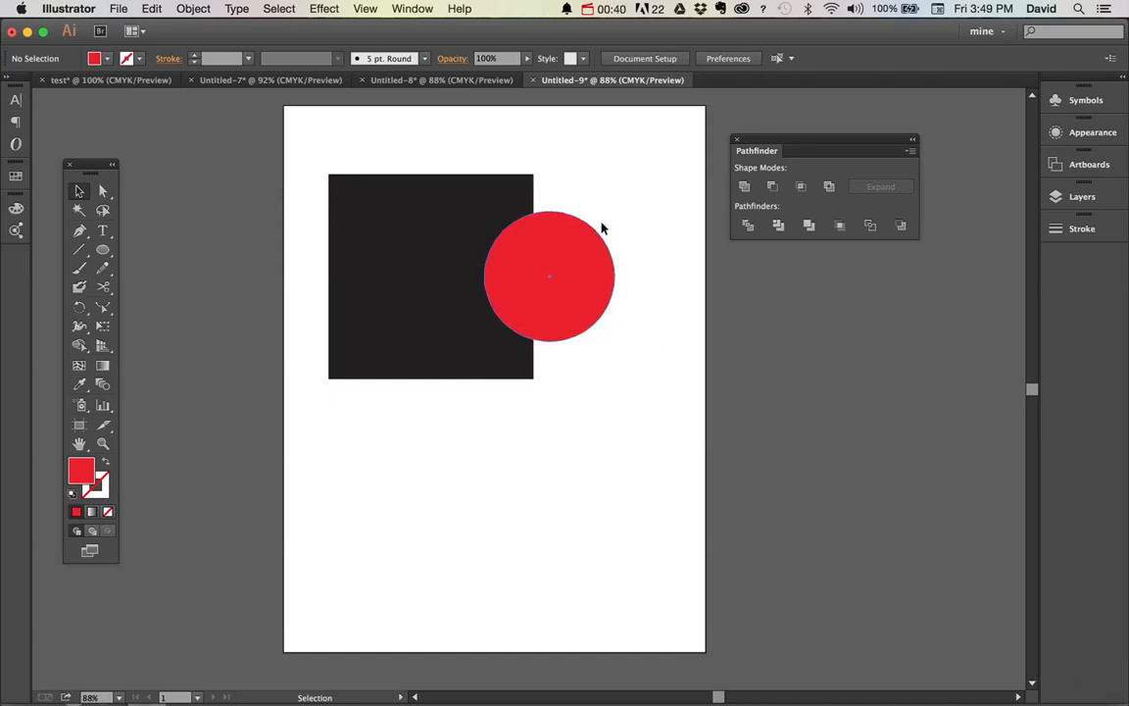
Send the red circle to the back and unite it with the black square in front
left_click(585, 294)
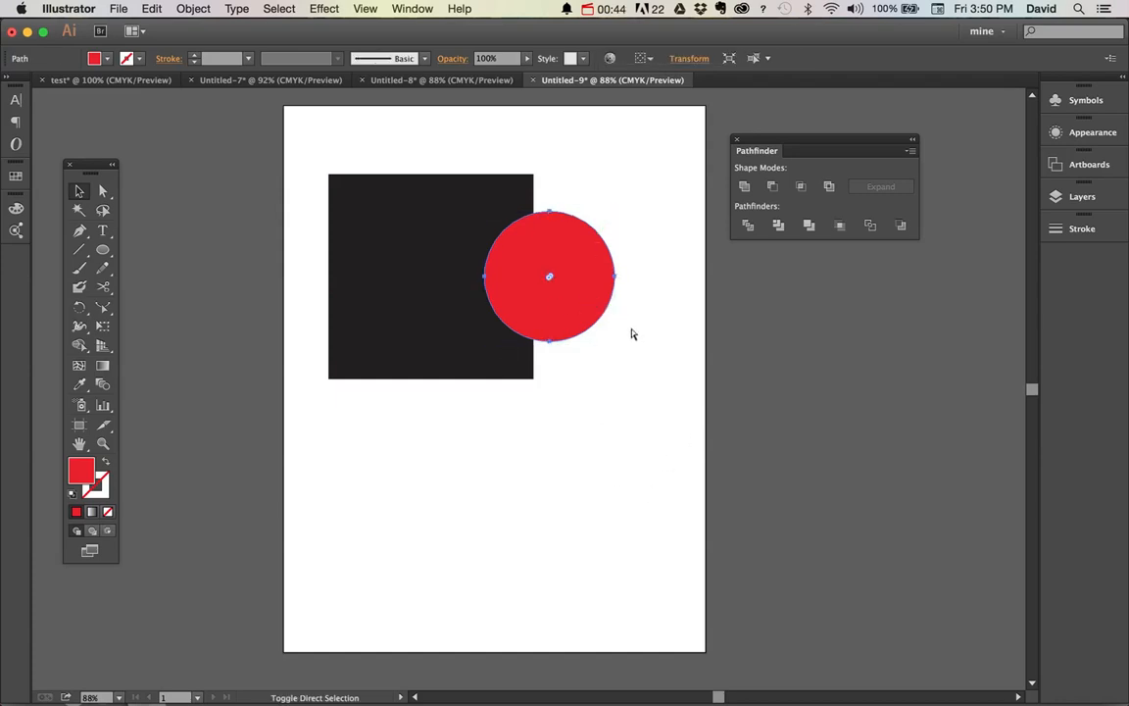
key("super+shift+bracketleft")
left_click_drag(655, 207, 437, 348)
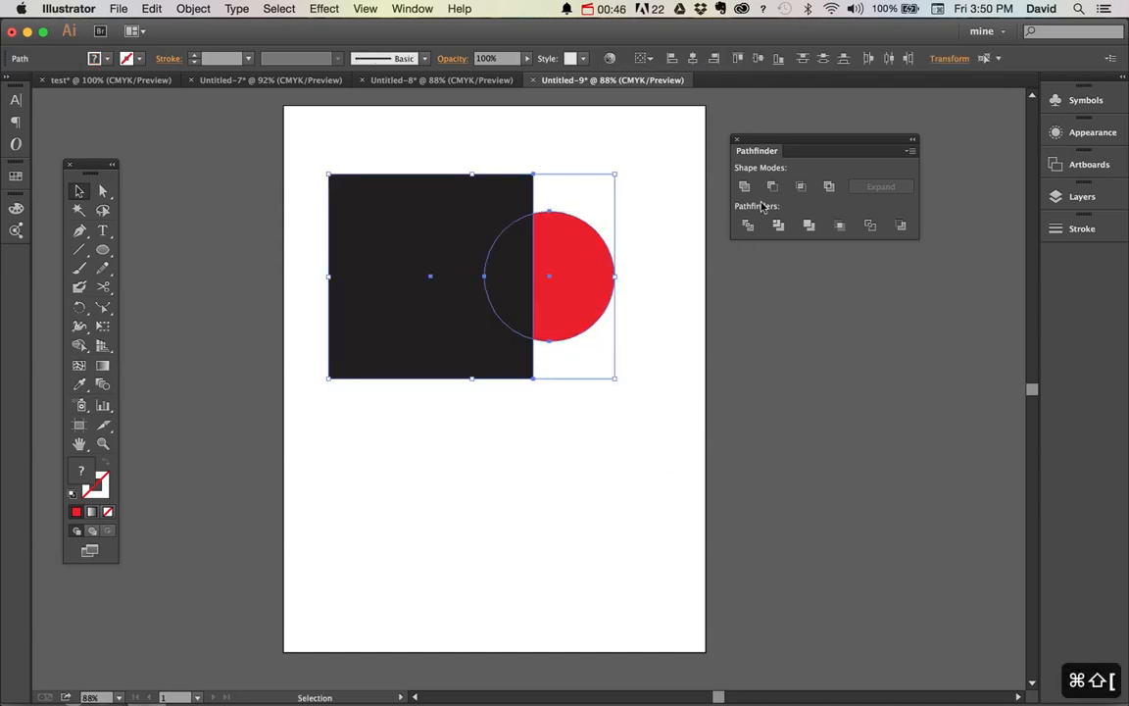
left_click(745, 186)
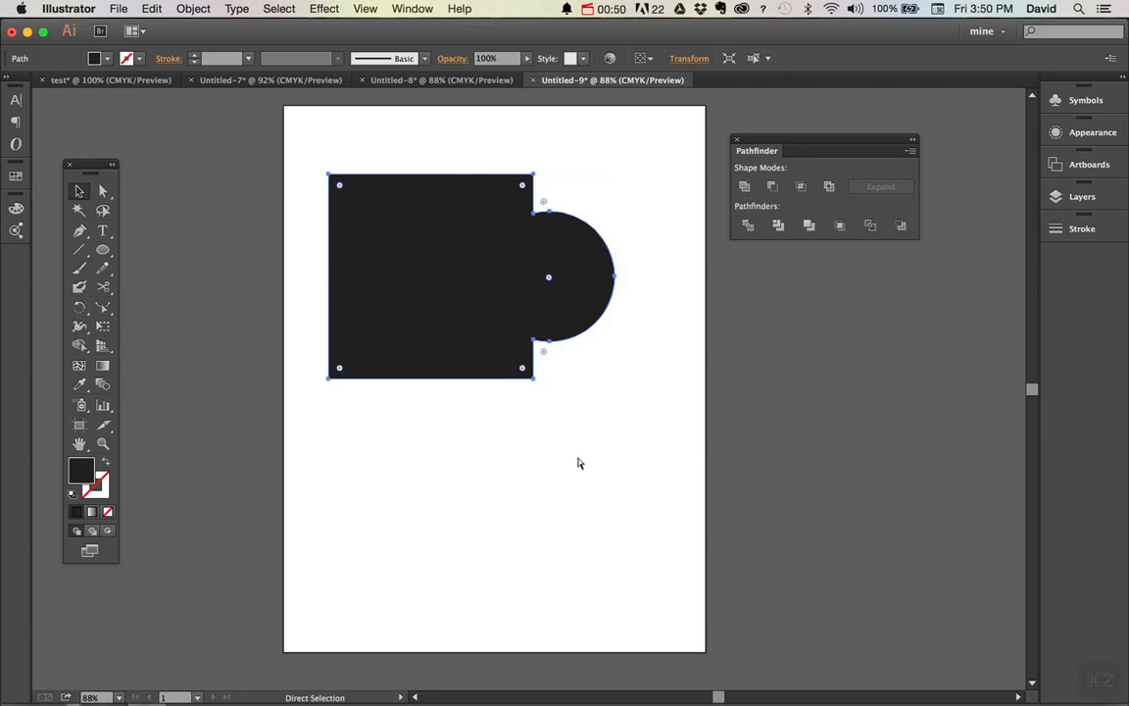
Undo the union of the two shapes and review the Arrange stacking-order commands for the red circle
key("super+z")
left_click(582, 490)
left_click(568, 263)
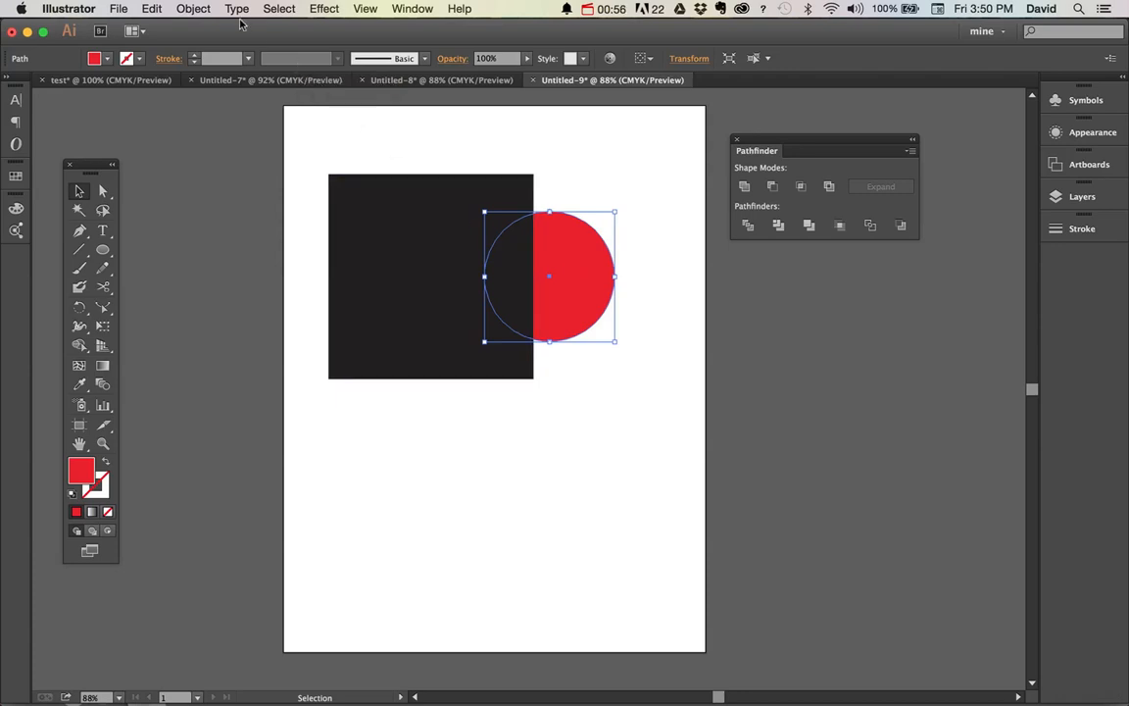
left_click(193, 8)
mouse_move(218, 43)
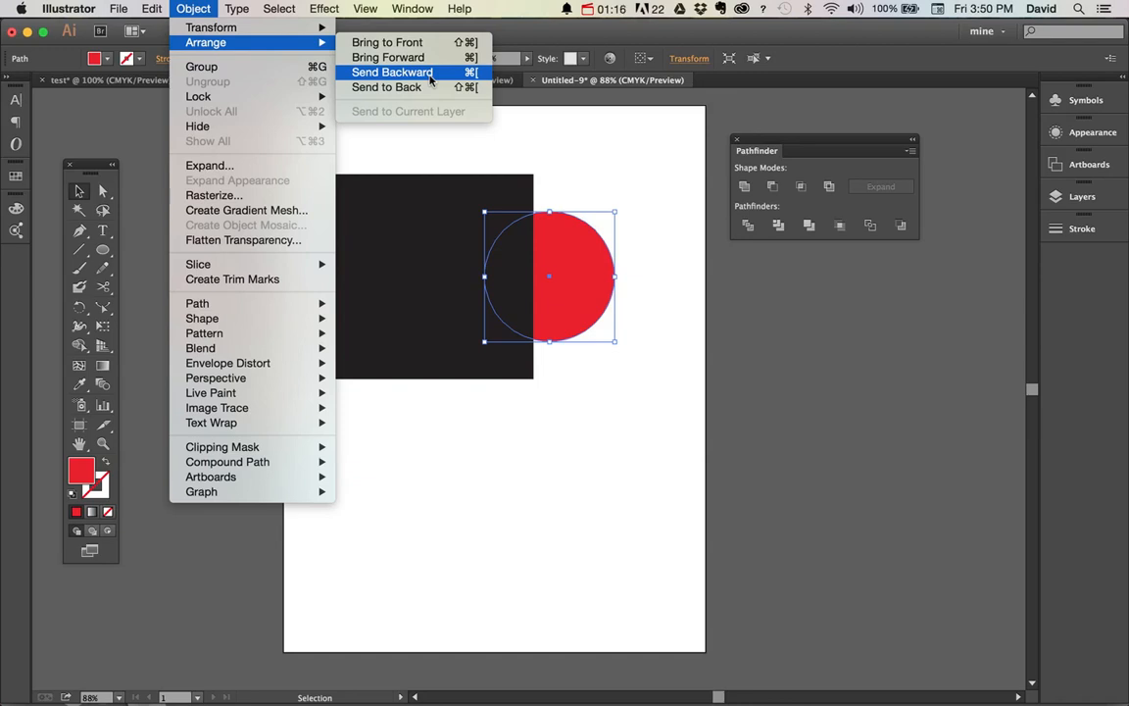
left_click(593, 175)
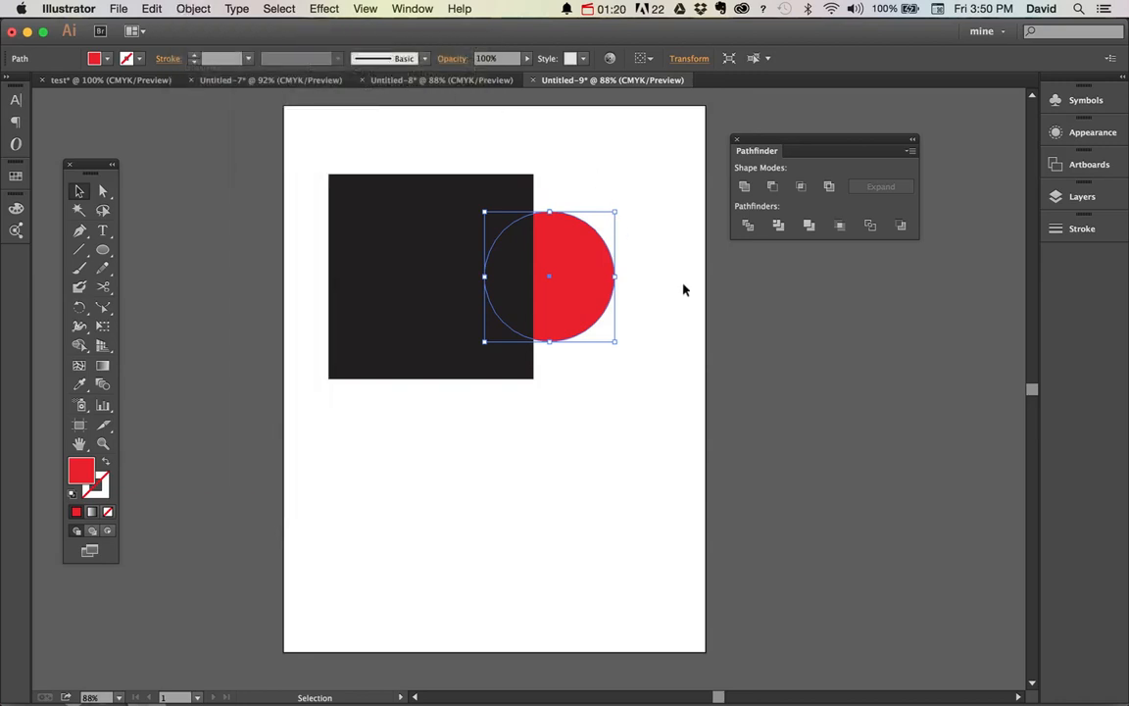
Unite the black square with the red circle behind it and move the merged shape slightly downward
left_click_drag(649, 196, 508, 353)
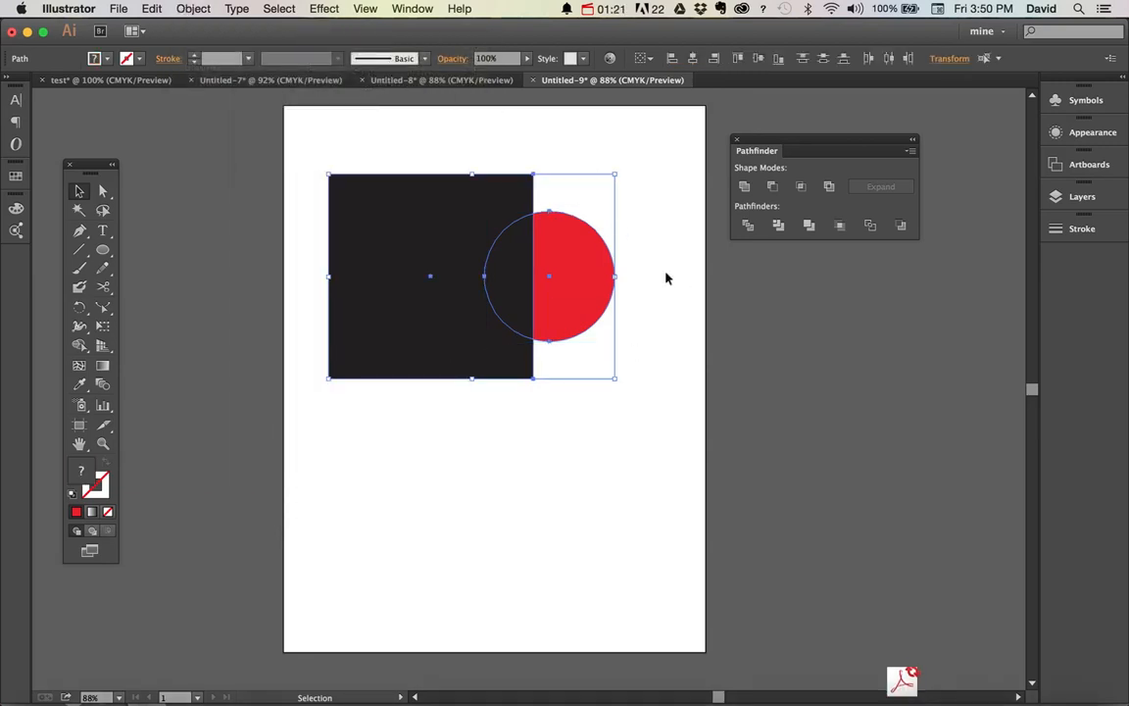
left_click(744, 187)
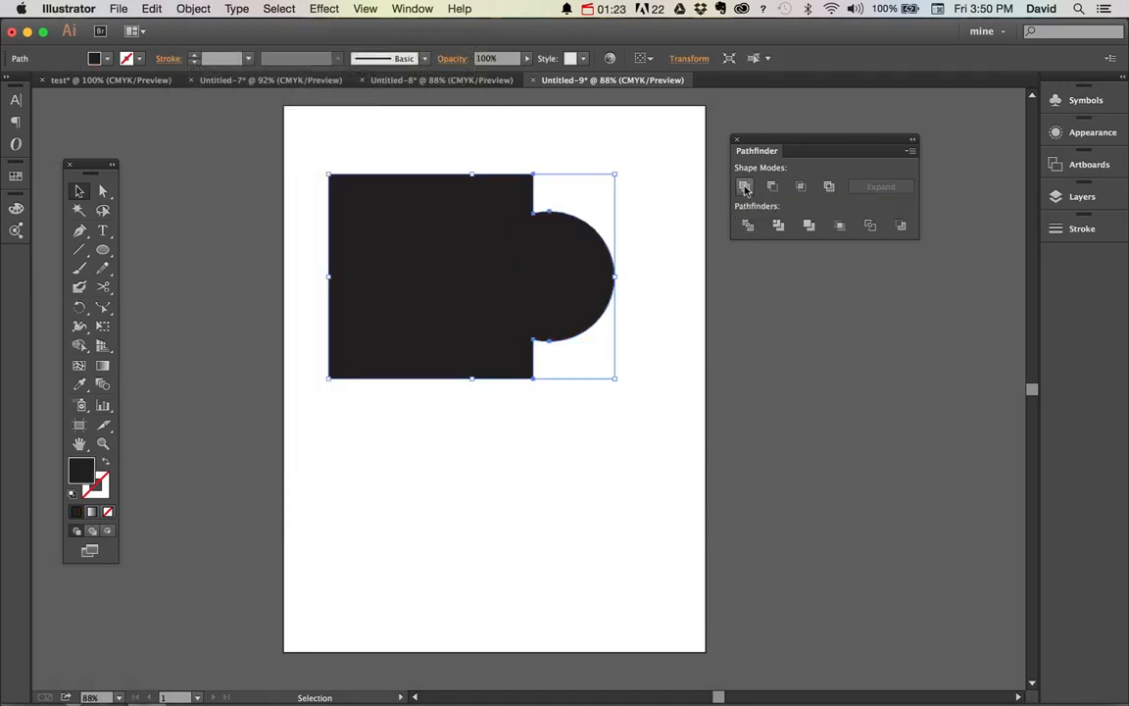
left_click(653, 391)
left_click_drag(550, 270, 551, 317)
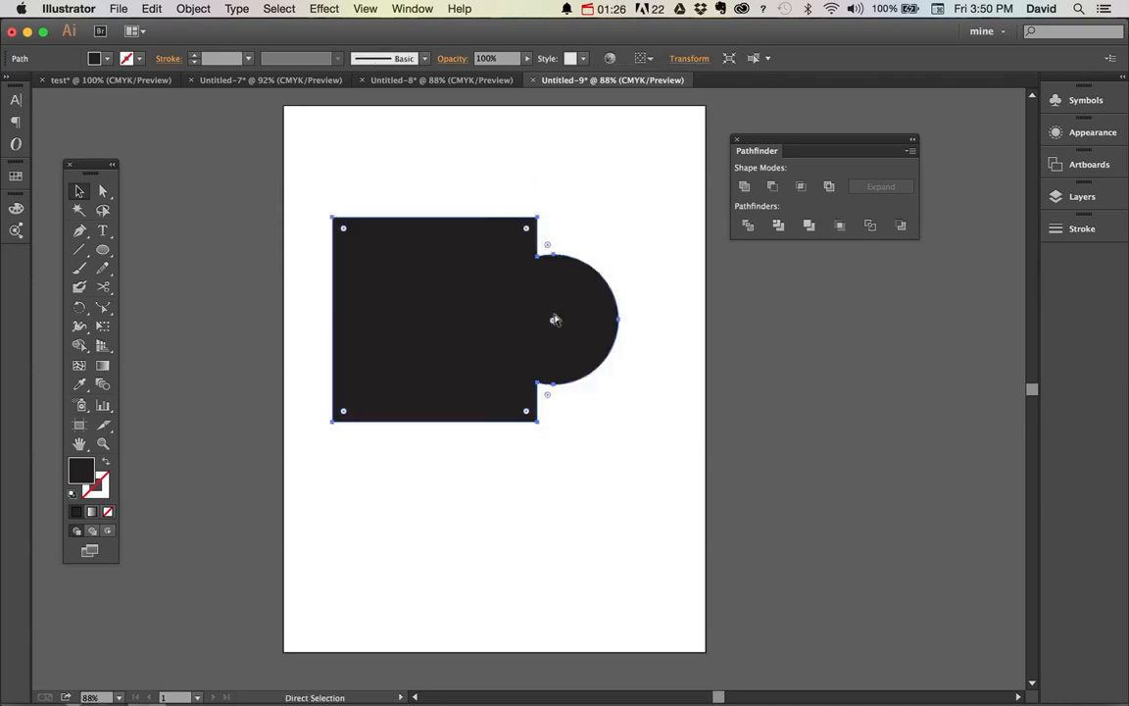
Undo the merged shape's move and the union, and deselect everything
key("super+z")
key("super+z")
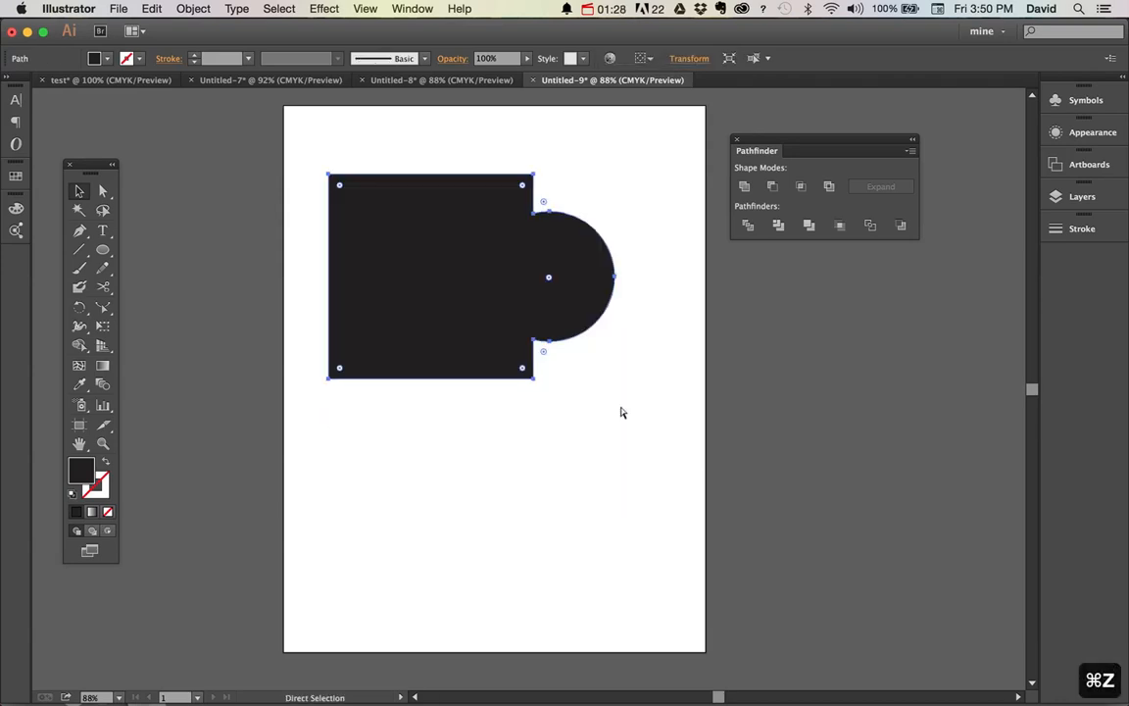
key("super+z")
key("super+z")
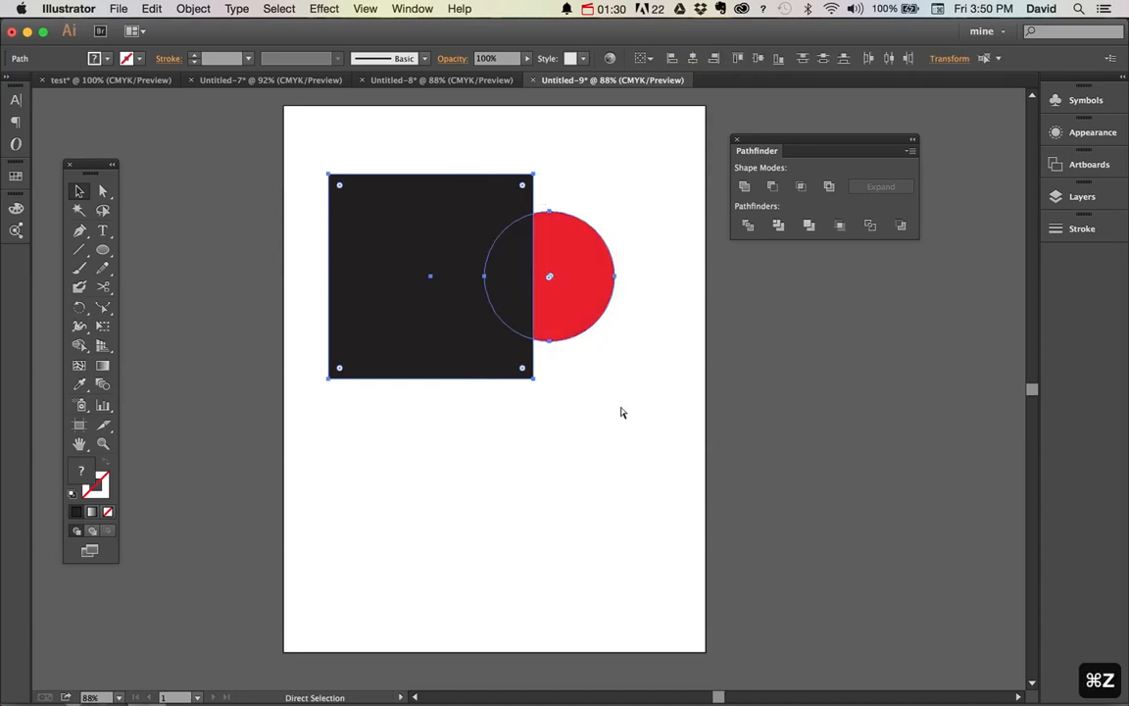
left_click(621, 412)
Subtract the black square from the red circle behind it with Minus Front, and undo the subtraction
left_click_drag(635, 216, 441, 348)
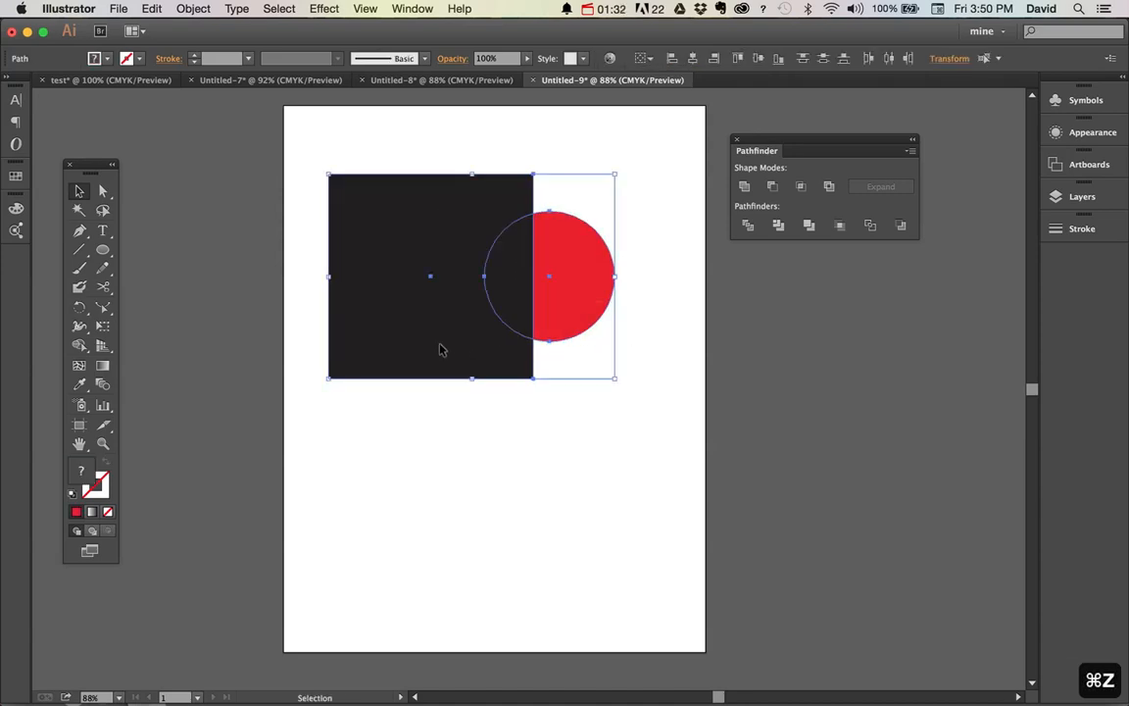
left_click(771, 187)
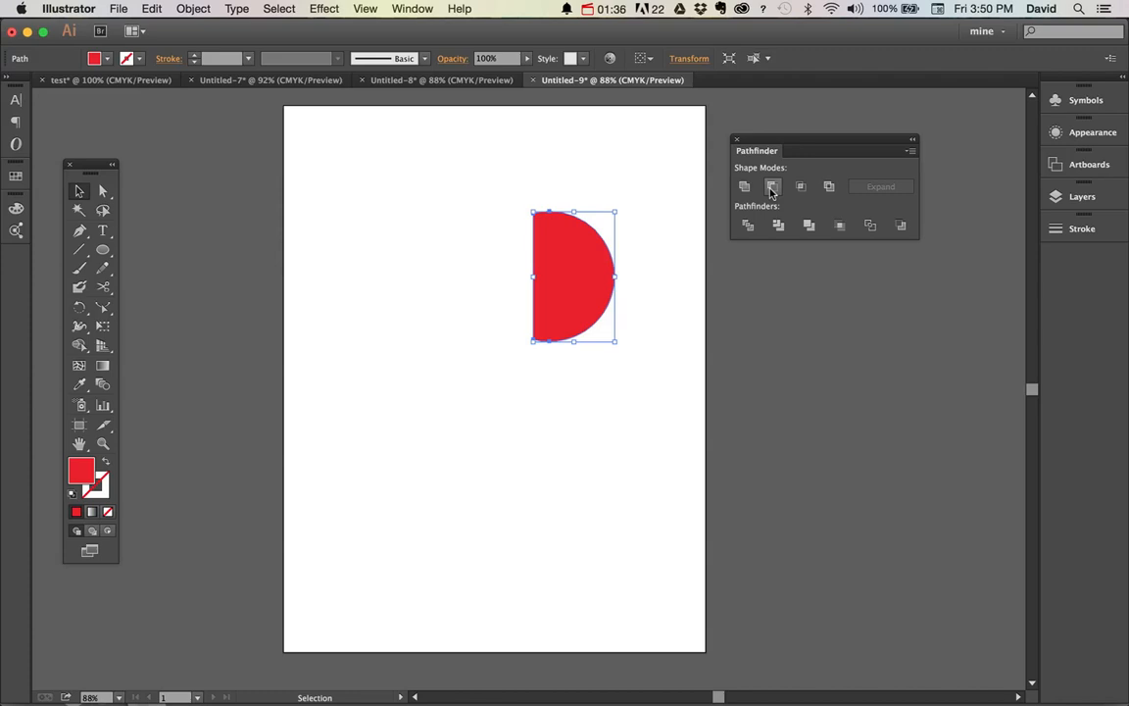
key("super+z")
left_click(620, 396)
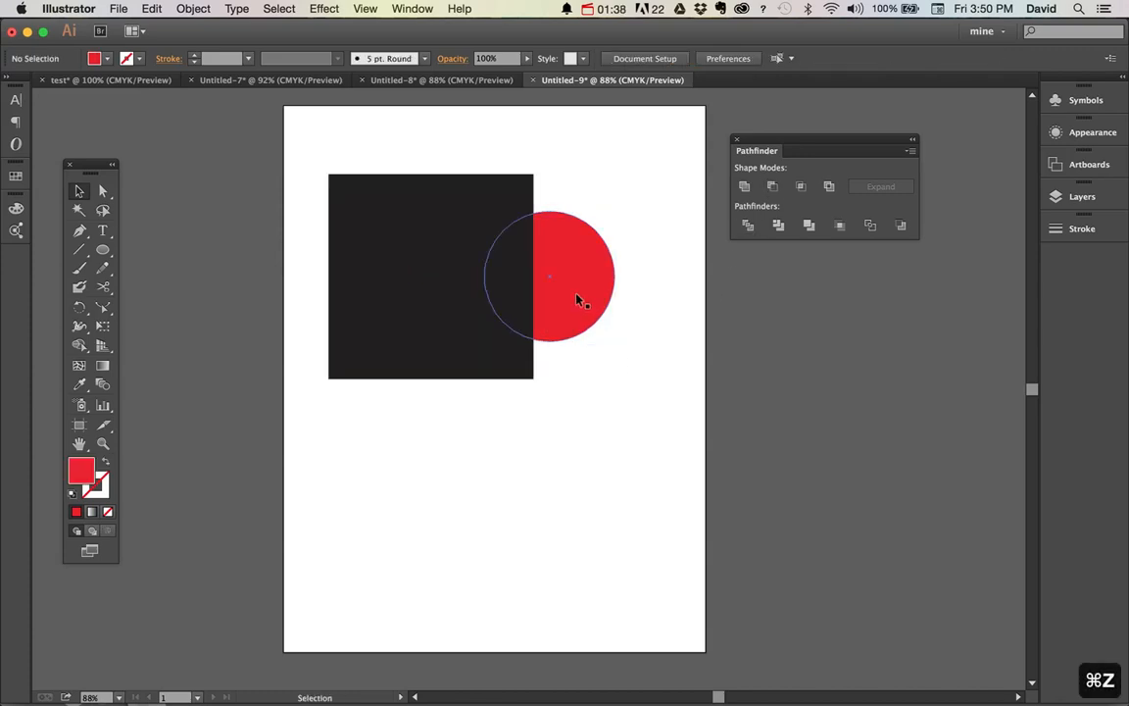
Move the red circle inside the black square and bring it to the front
left_click_drag(574, 294, 432, 290)
key("super+shift+bracketright")
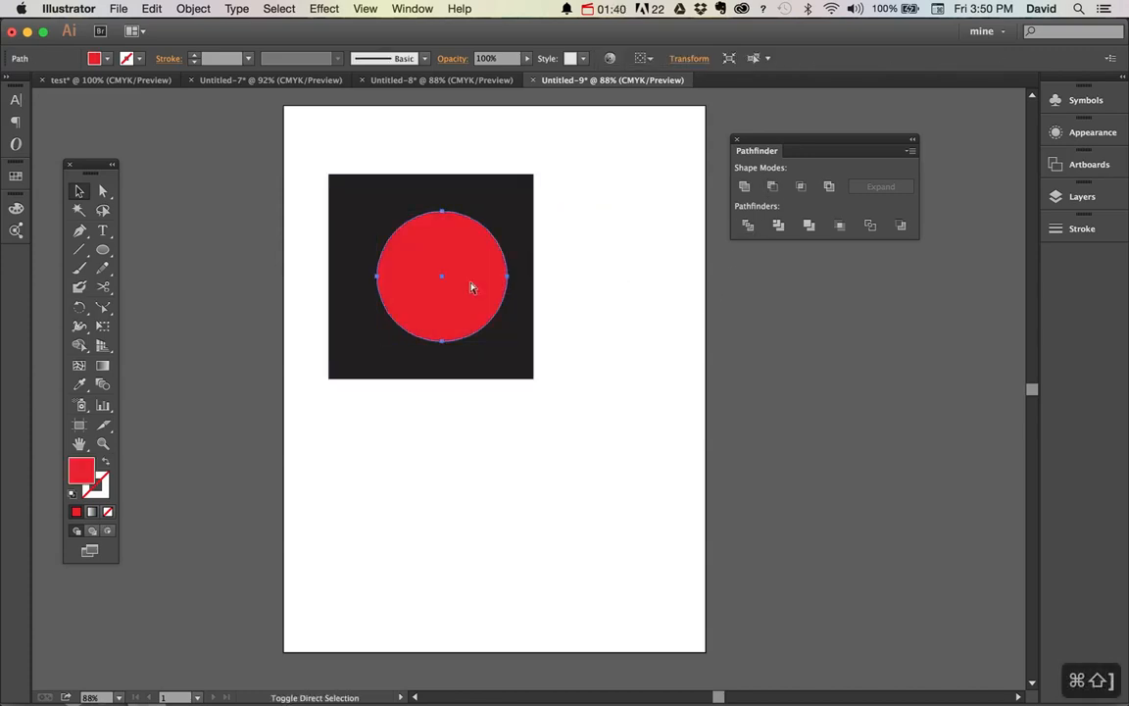
Punch the circle out of the black square with Minus Front and move the resulting shape down and right
left_click_drag(590, 245, 263, 359)
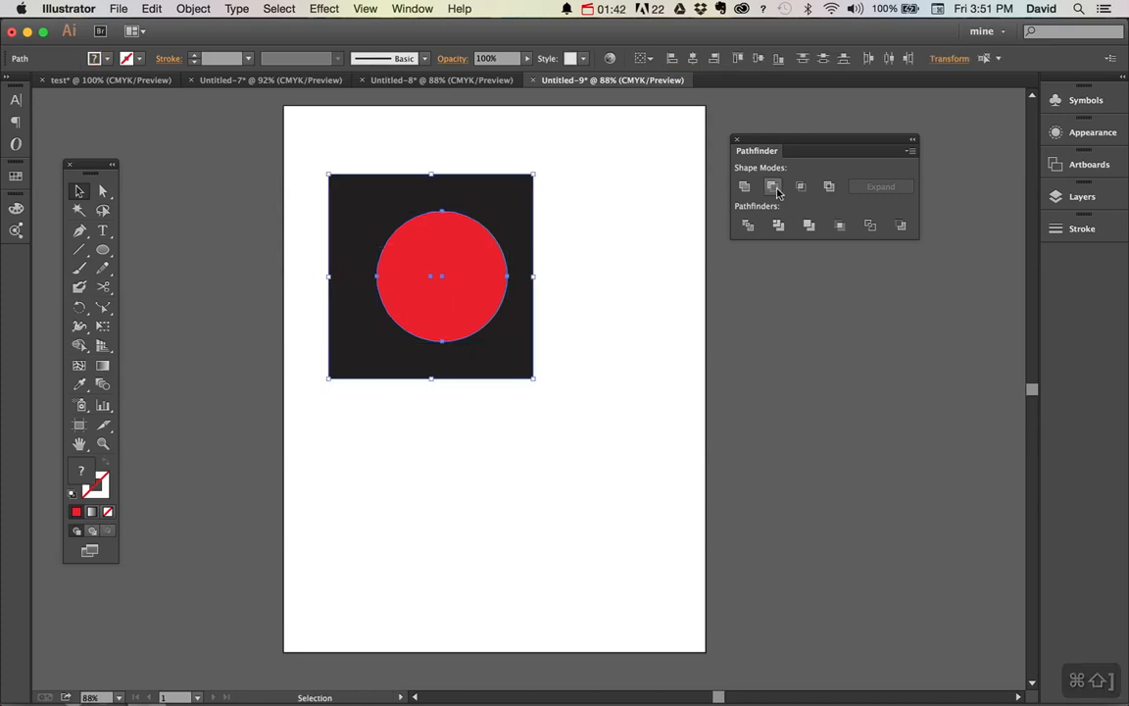
left_click(746, 227)
left_click(592, 378)
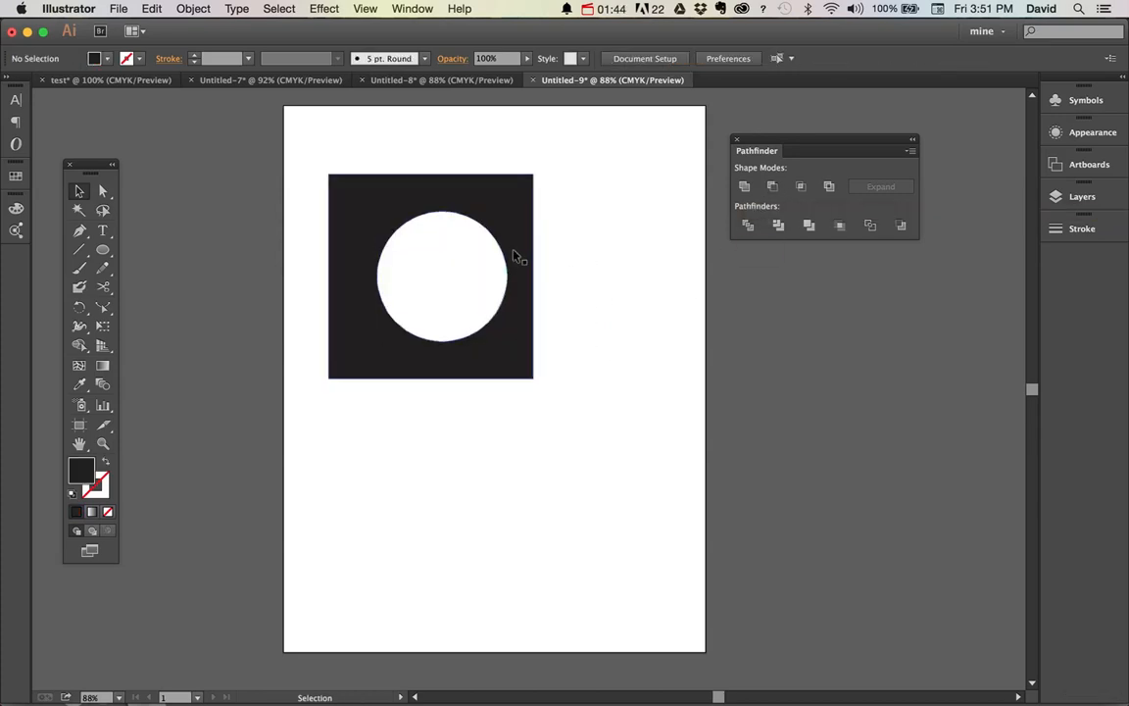
left_click_drag(512, 262, 538, 281)
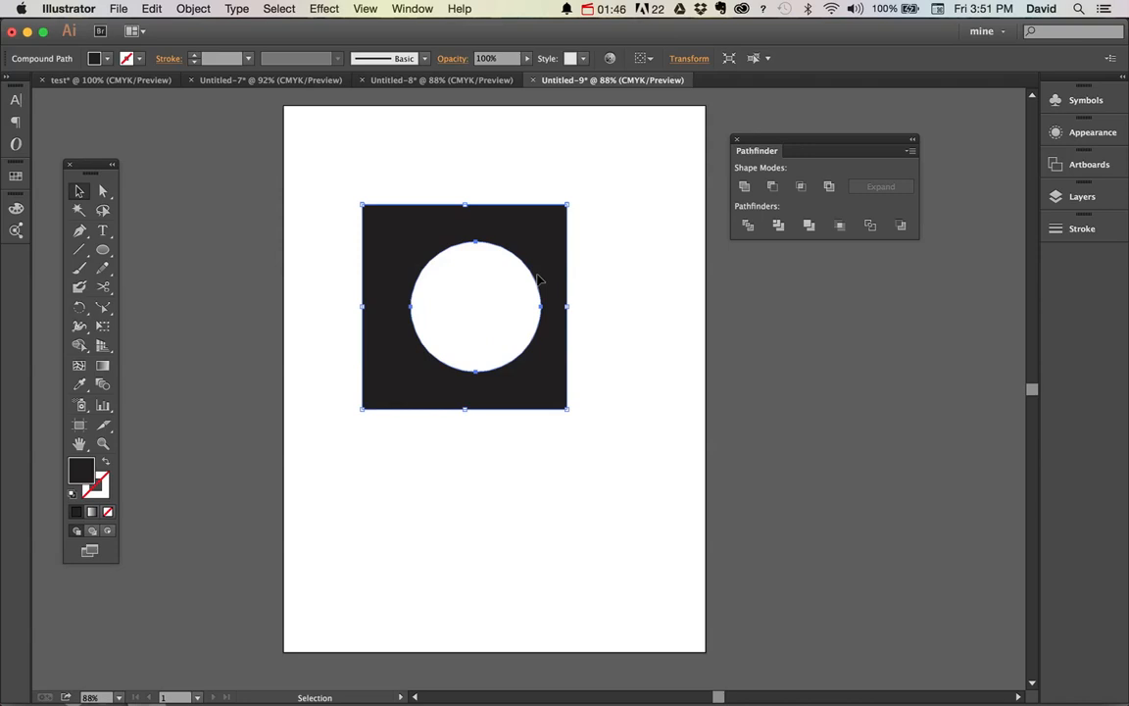
Undo the move of the punched square and the circle's subtraction
key("super+z")
key("super+z")
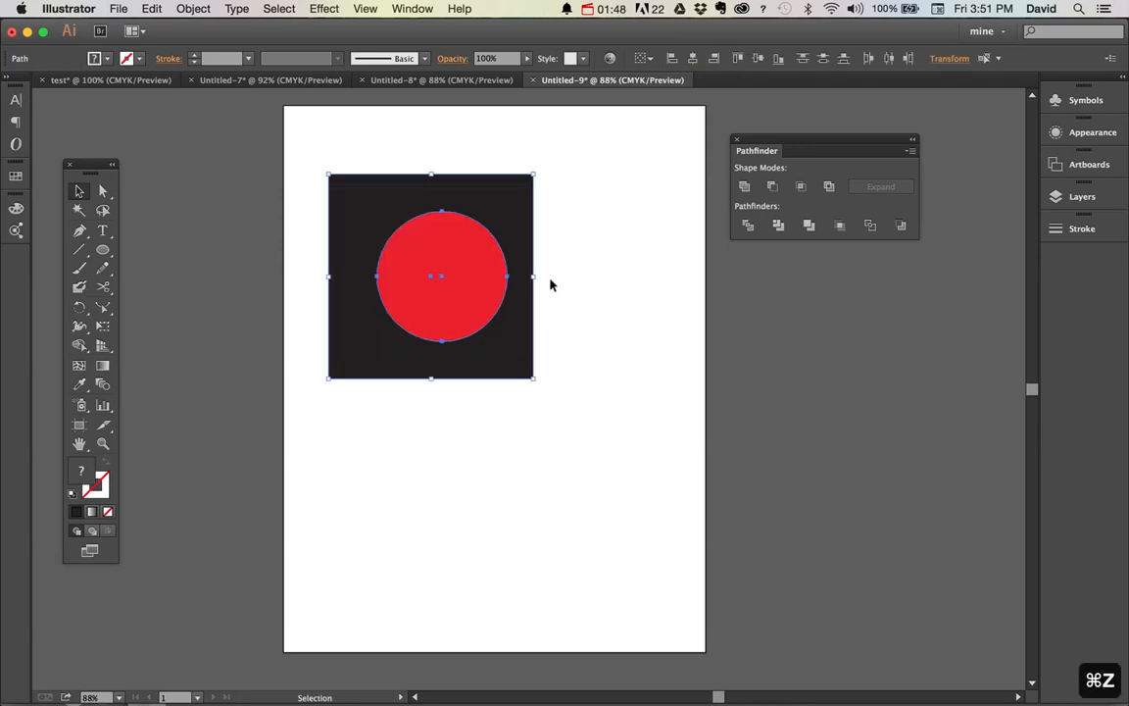
left_click(550, 285)
left_click(468, 291)
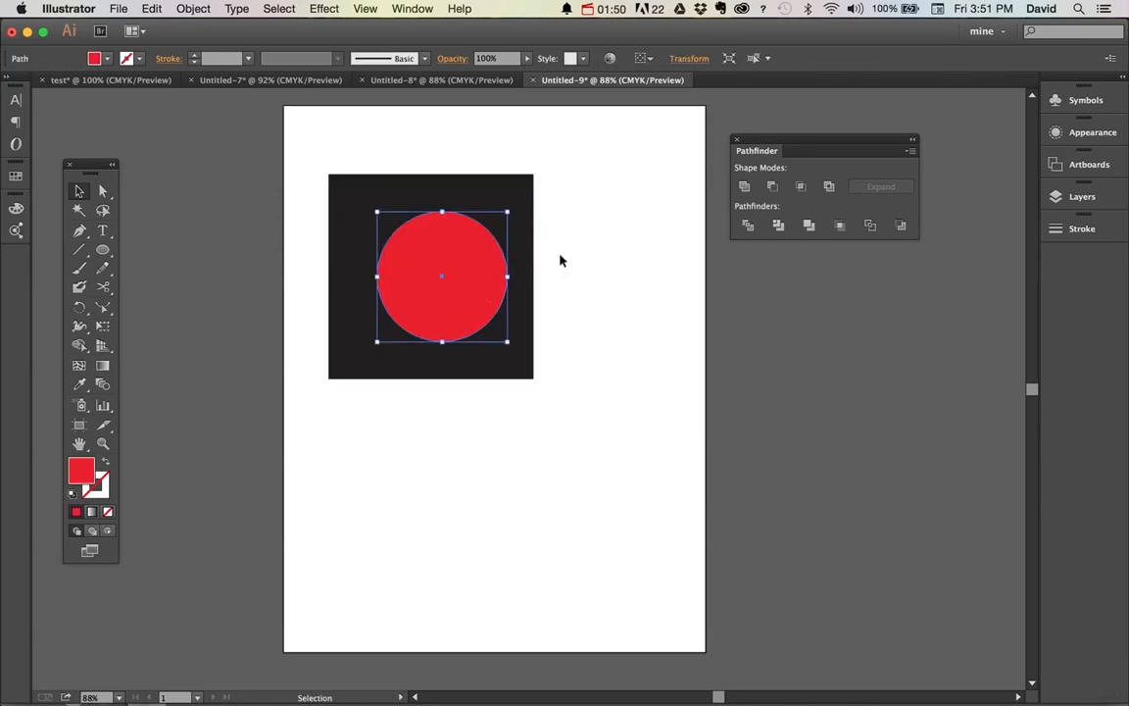
left_click(576, 201)
Place red circles over the square's top and bottom edges and subtract both from it with Minus Front
left_click_drag(443, 282, 457, 213)
left_click_drag(578, 145, 361, 484)
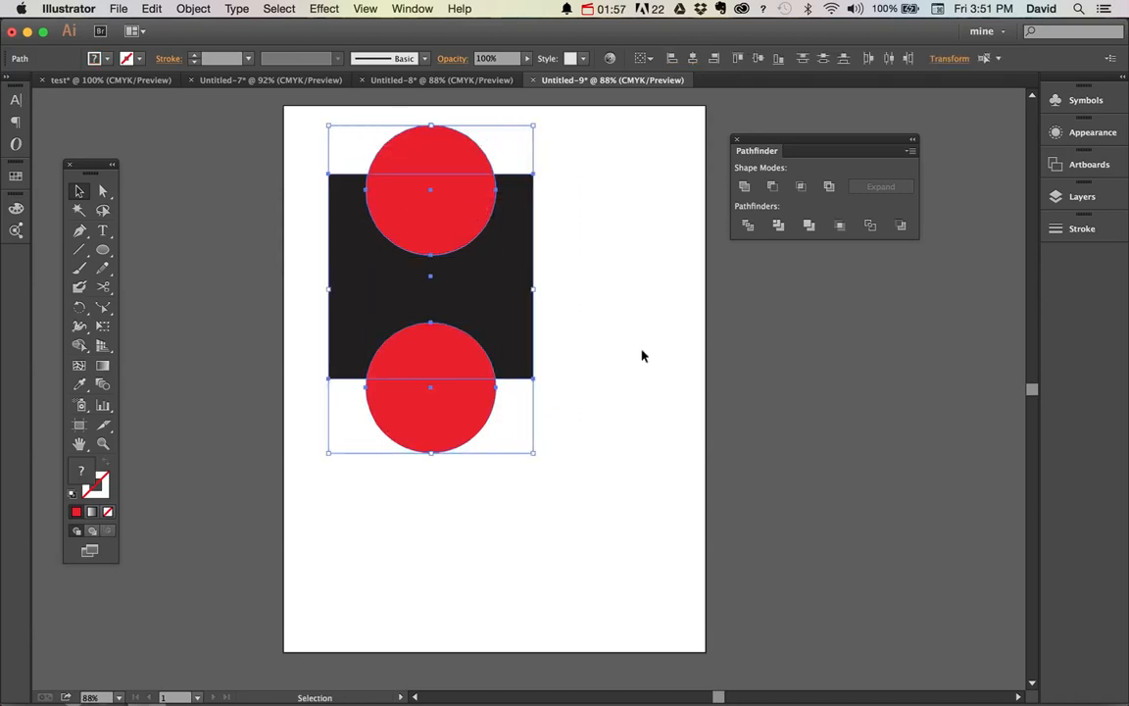
left_click(772, 186)
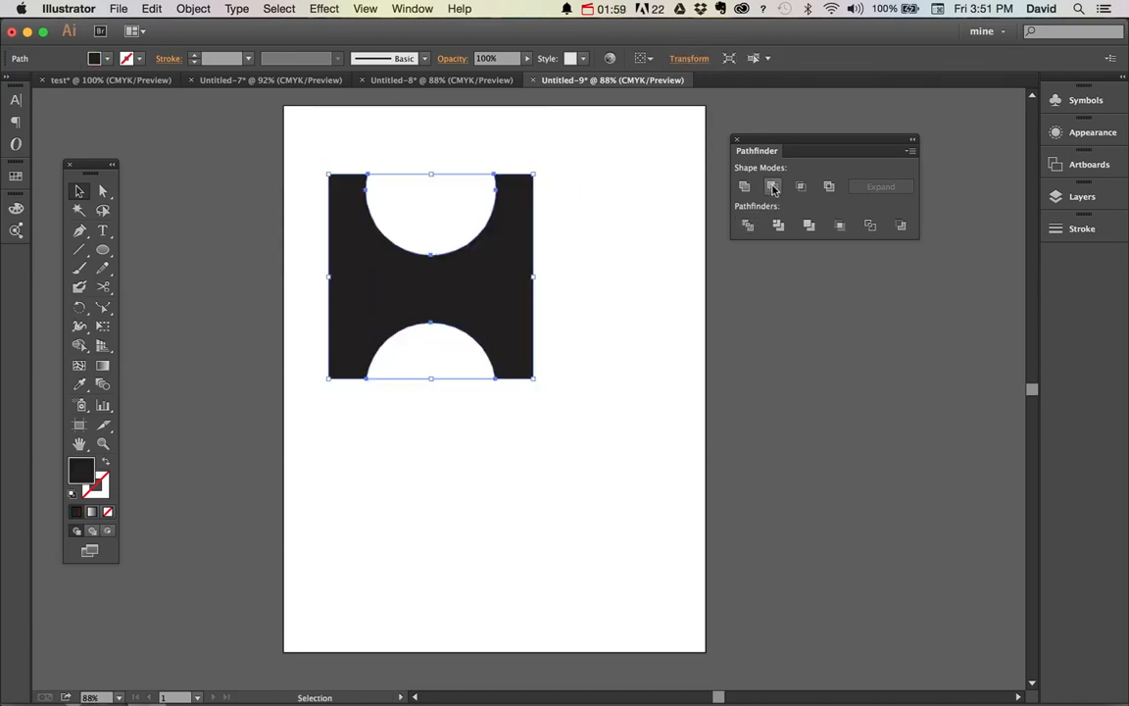
left_click(602, 359)
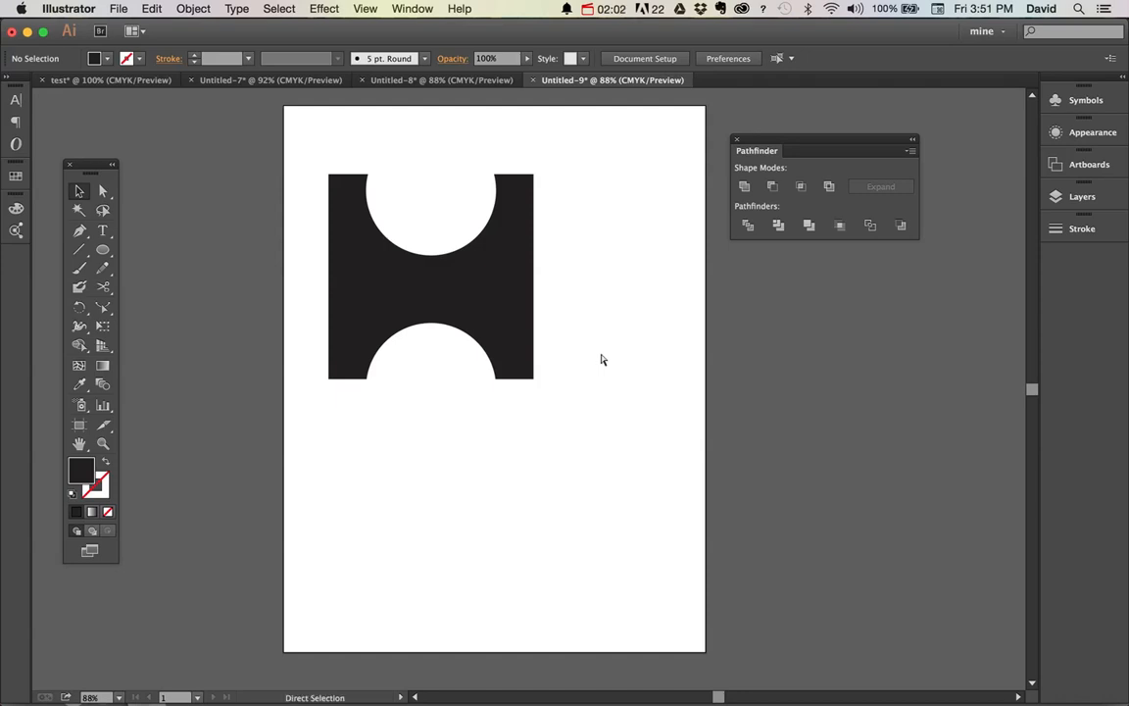
Undo the two-circle subtraction and delete the lower red circle
key("super+z")
left_click(602, 359)
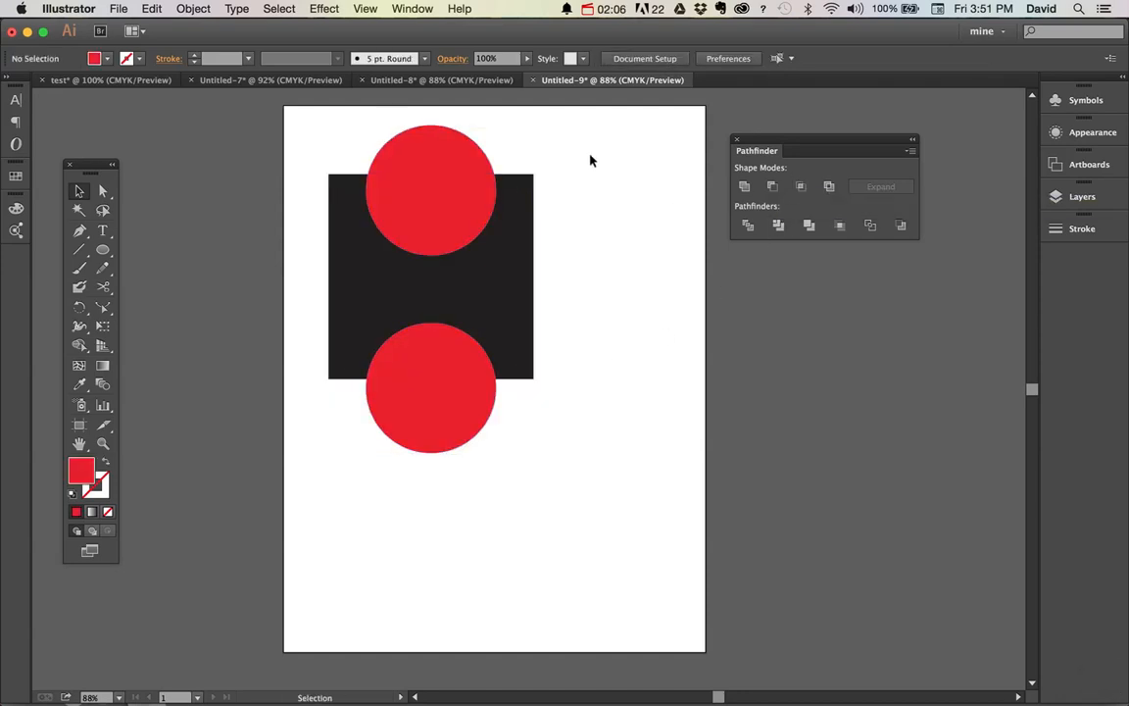
left_click_drag(578, 146, 300, 502)
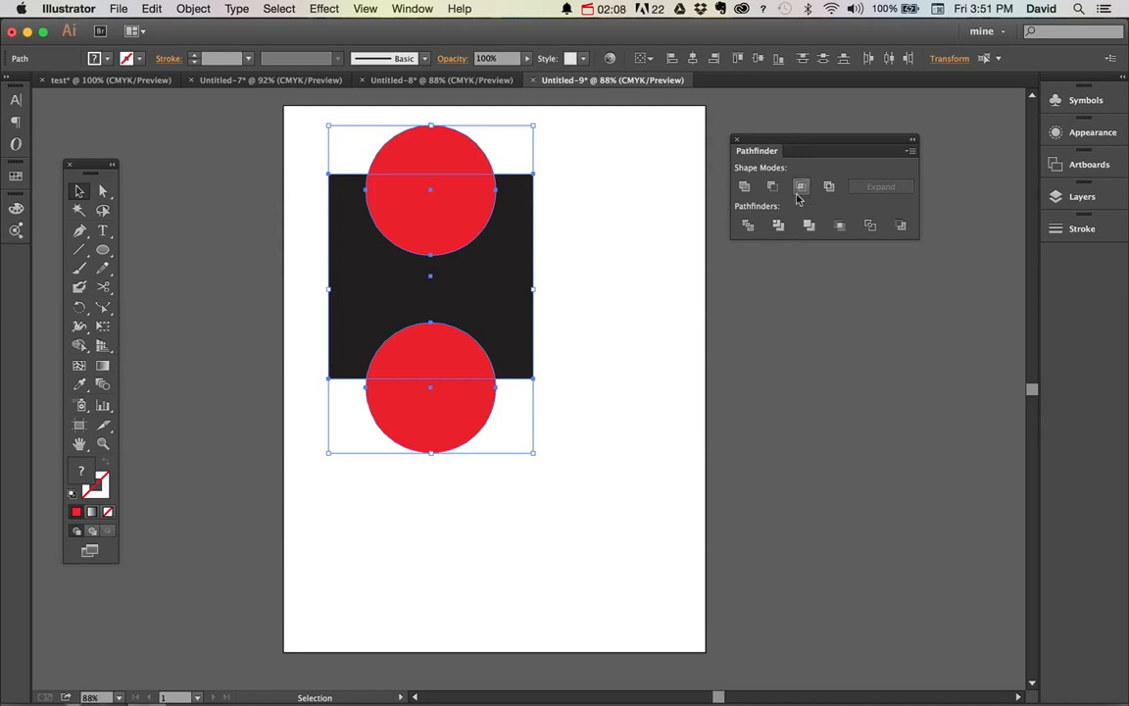
left_click(597, 371)
left_click(418, 416)
key("BackSpace")
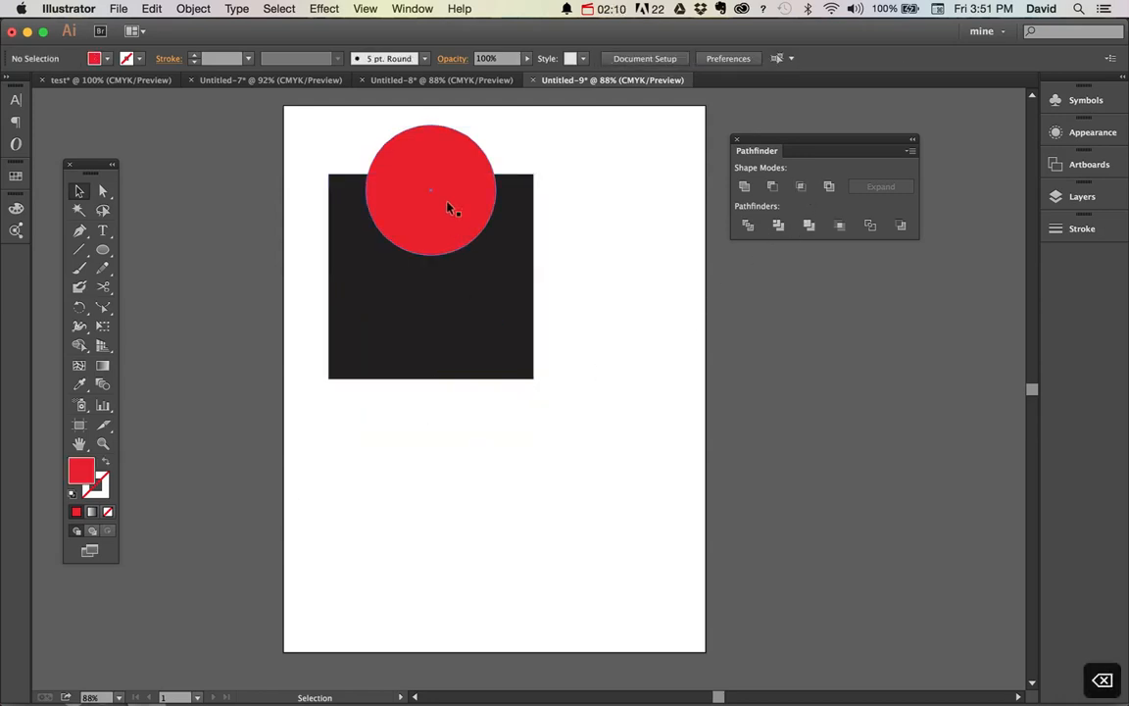
Move the remaining red circle over the square's right edge, and try Intersect on both shapes before undoing it
left_click_drag(445, 204, 544, 290)
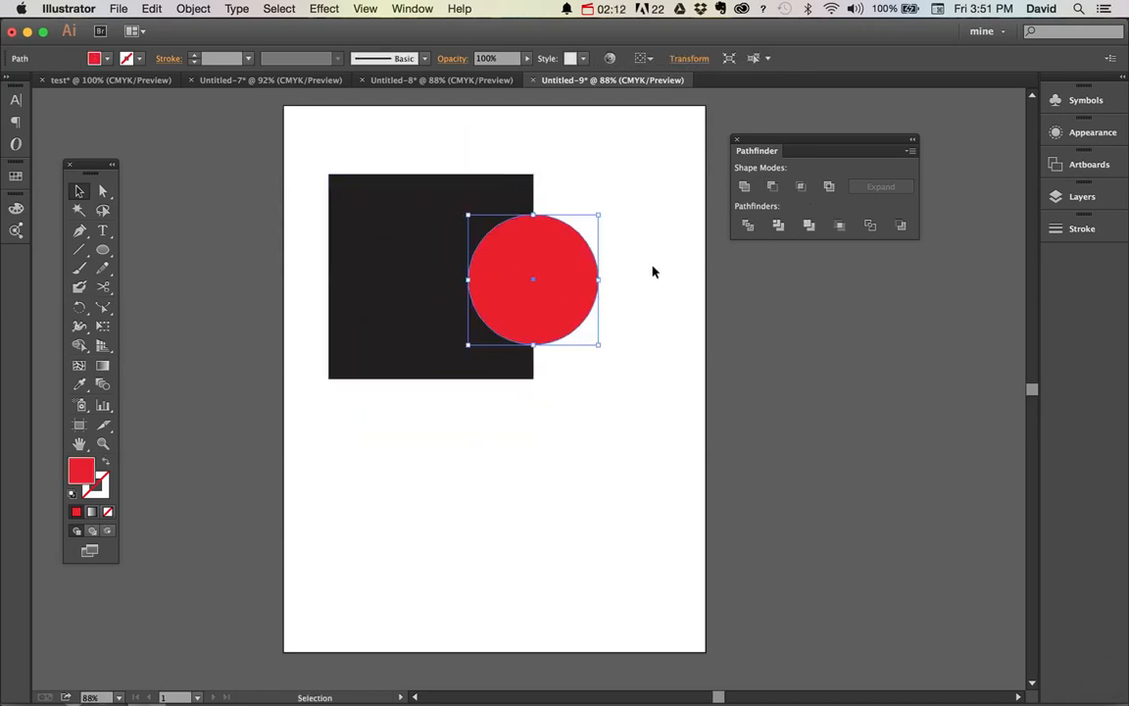
left_click_drag(635, 207, 414, 368)
left_click(802, 187)
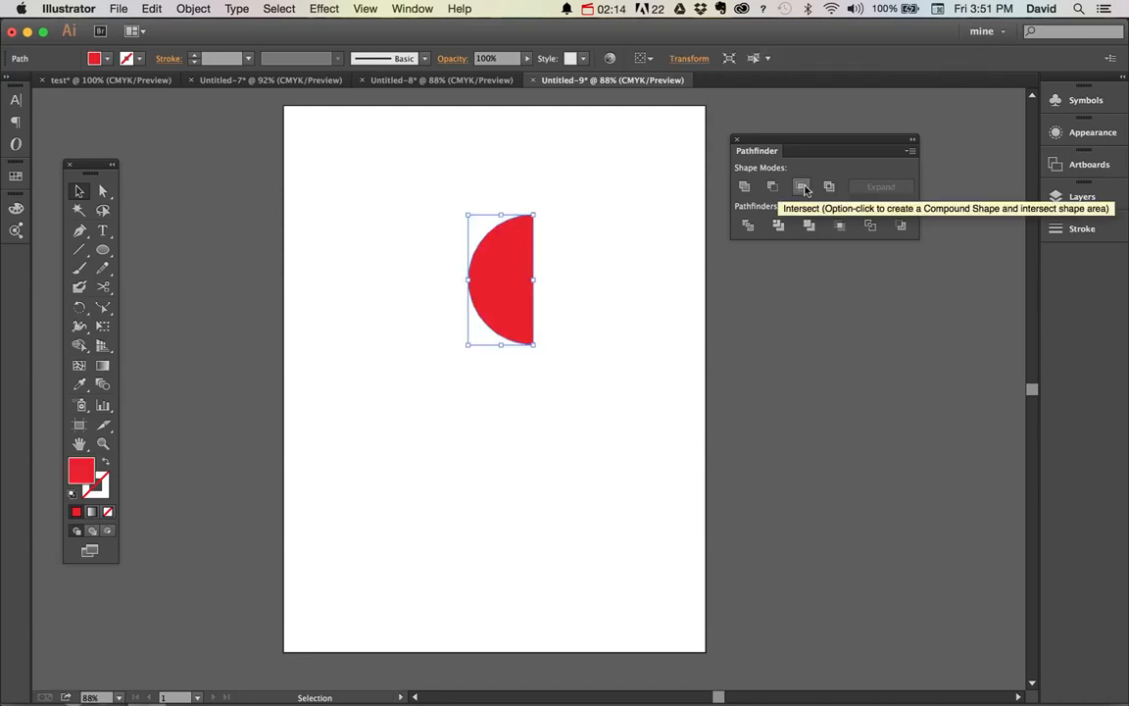
key("super+z")
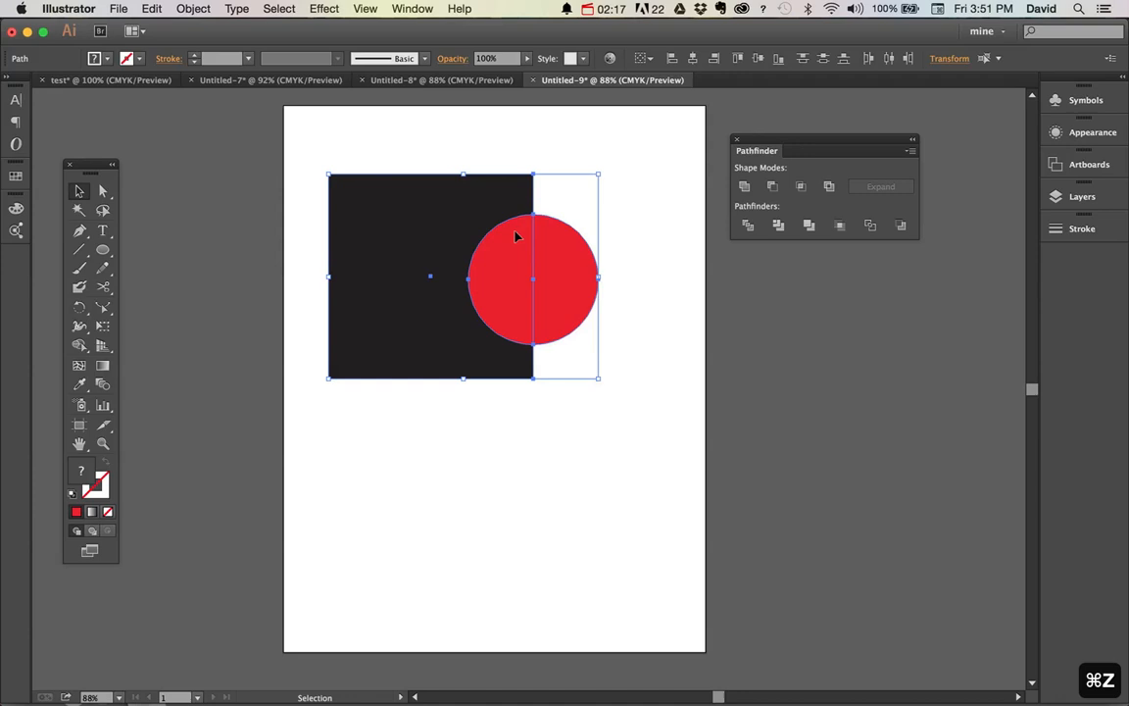
Try Intersect on both shapes and undo it, and enlarge the red circle from its centre to about twice its size
left_click(803, 187)
key("super+z")
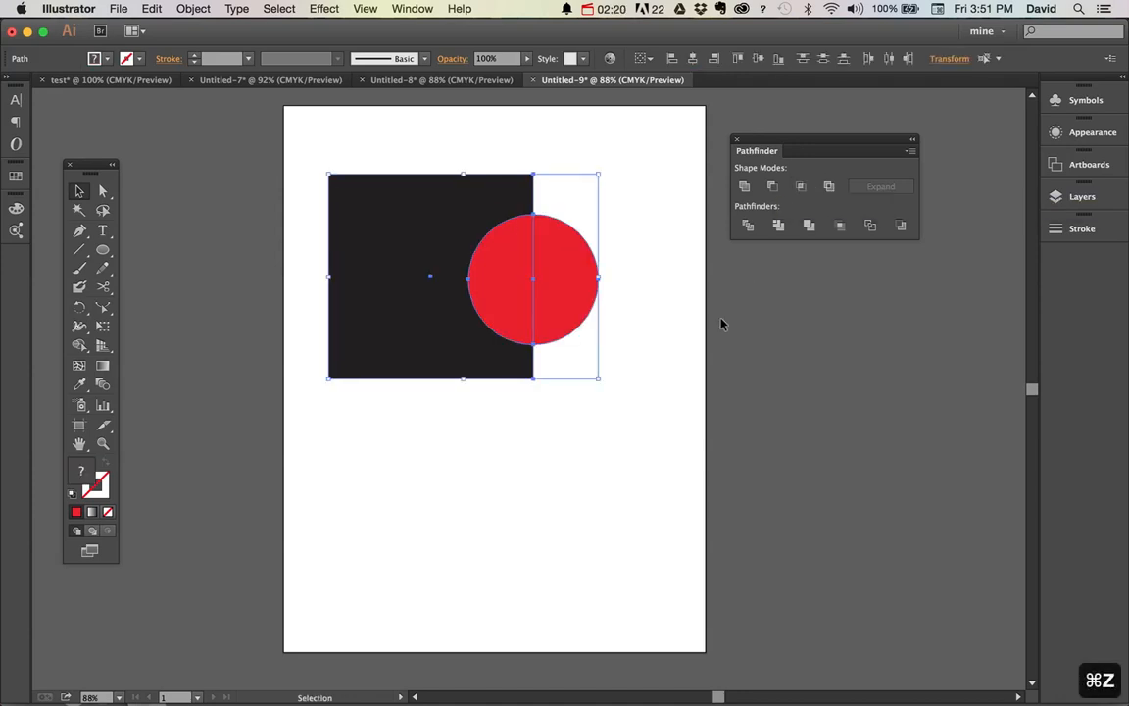
left_click(608, 459)
key("v")
left_click(500, 264)
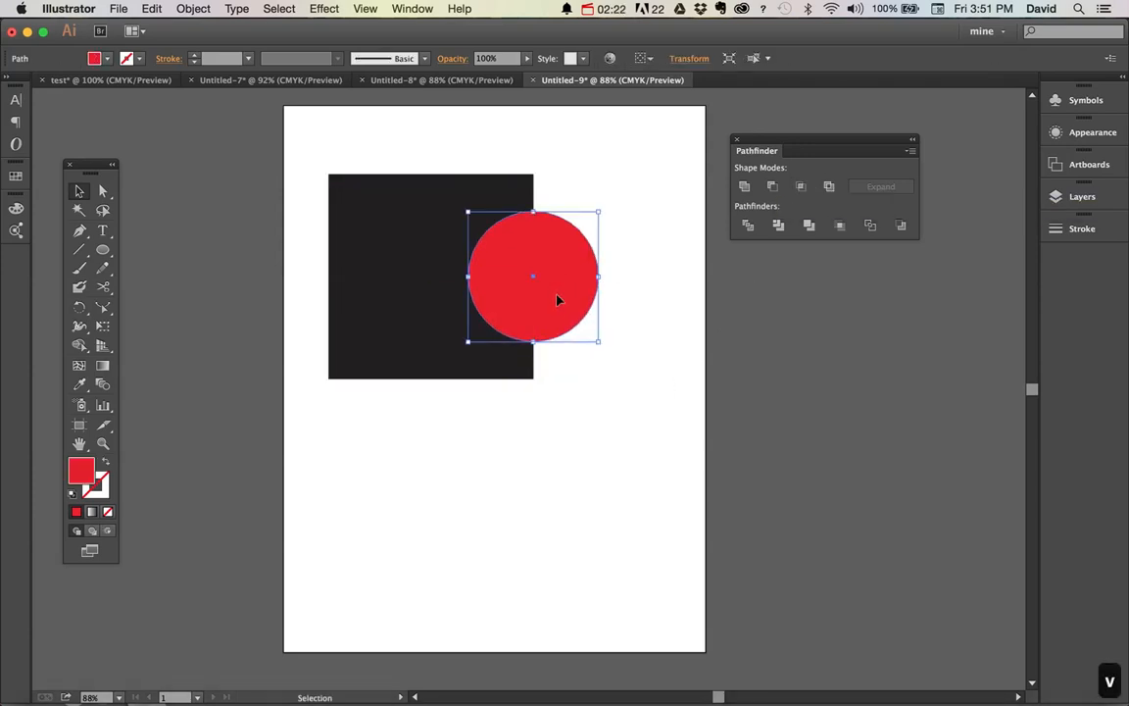
left_click_drag(597, 343, 673, 418)
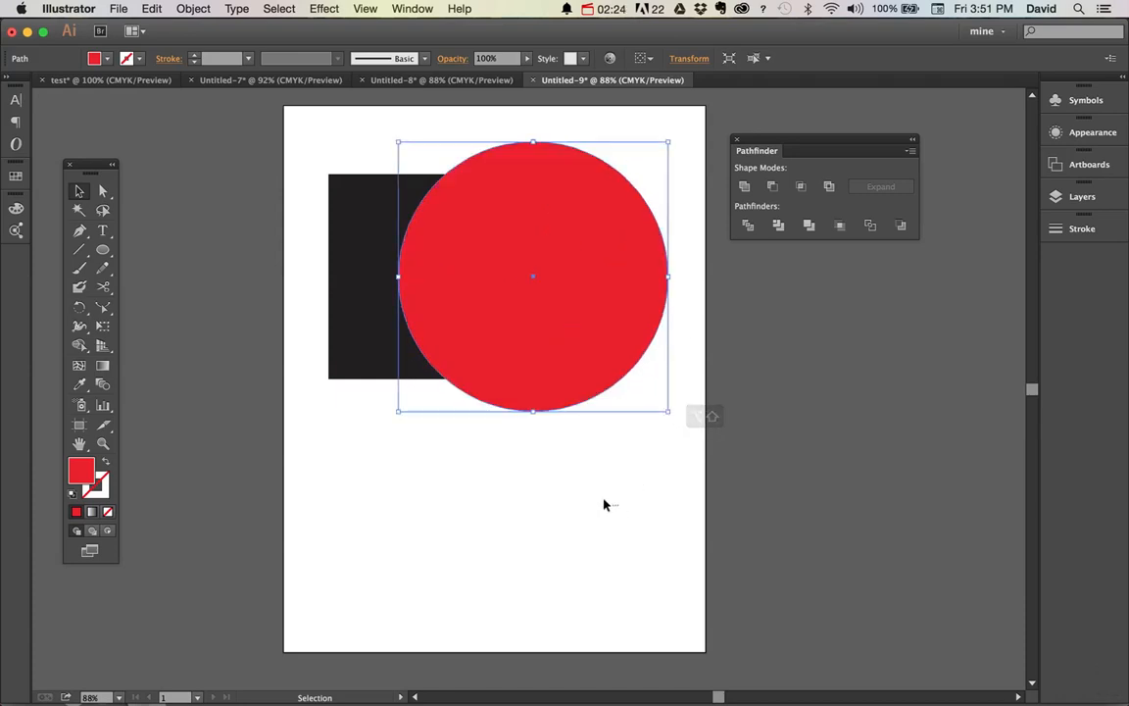
Select the square and the enlarged circle, try Intersect on them, and undo it
left_click_drag(606, 504, 396, 362)
left_click(803, 190)
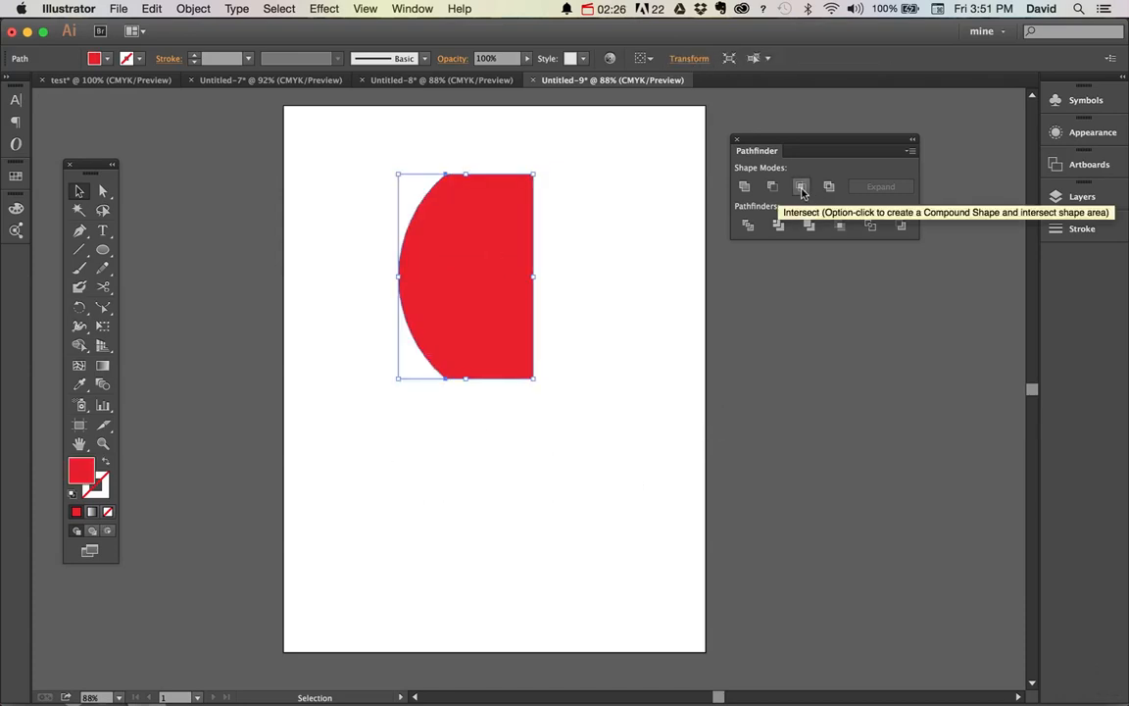
key("super+z")
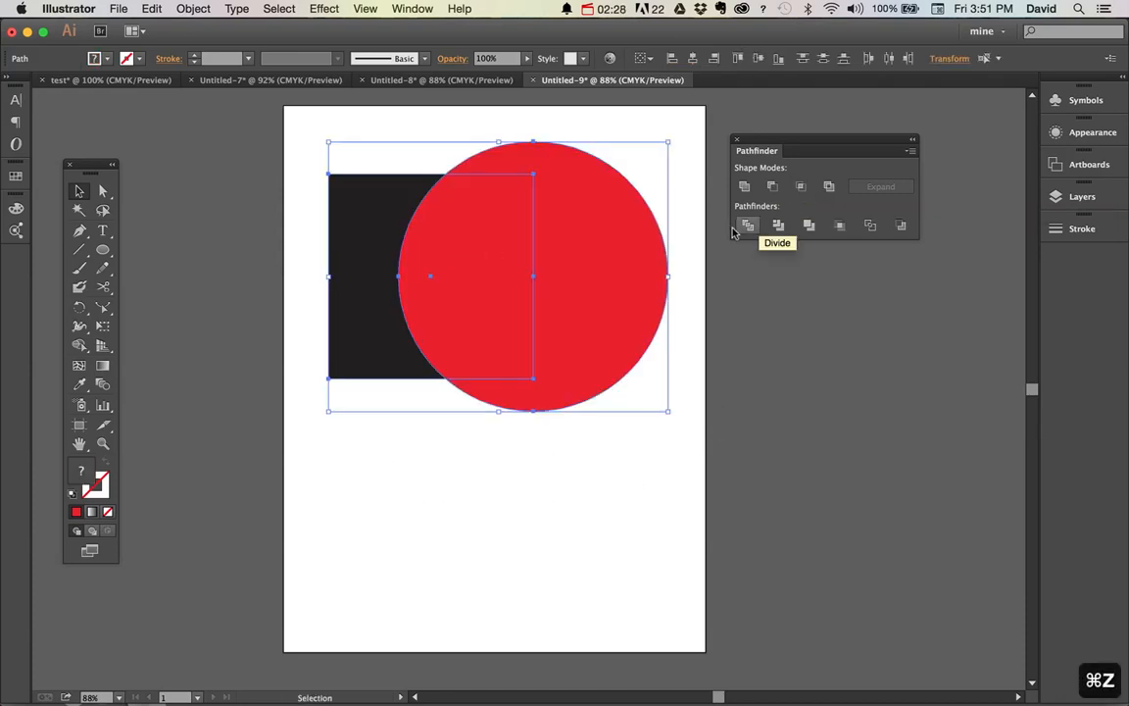
Try Exclude on the square and the enlarged circle, undo it, and deselect both shapes
left_click(828, 187)
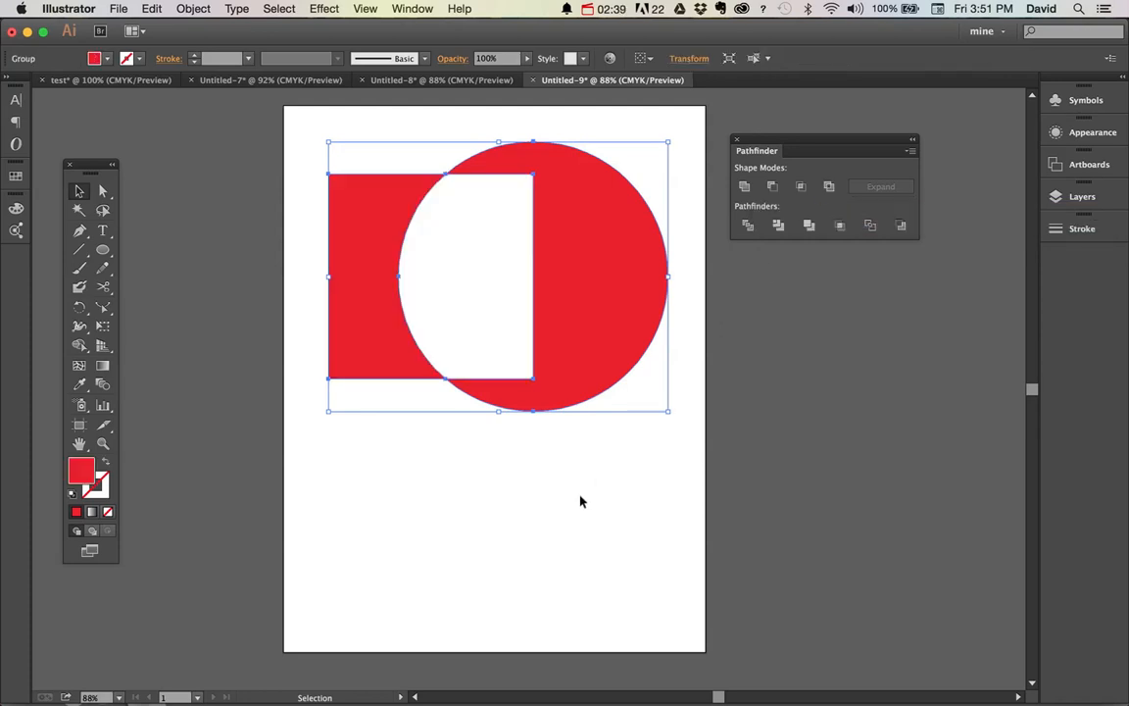
key("super+z")
key("super+z")
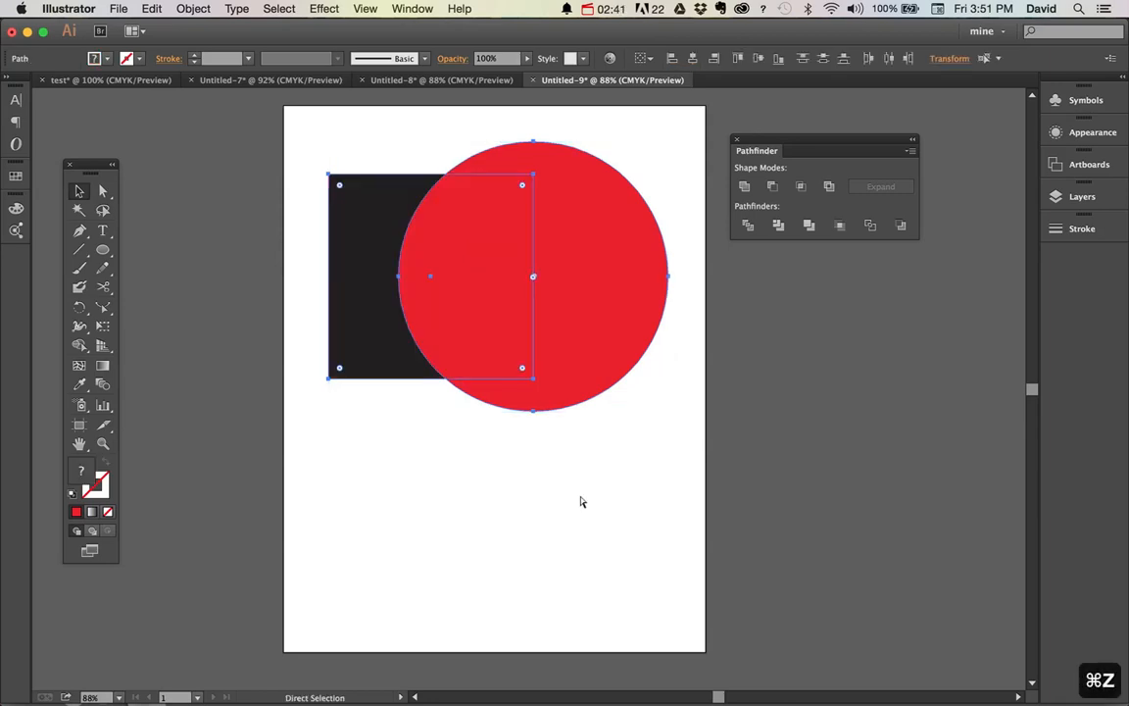
key("v")
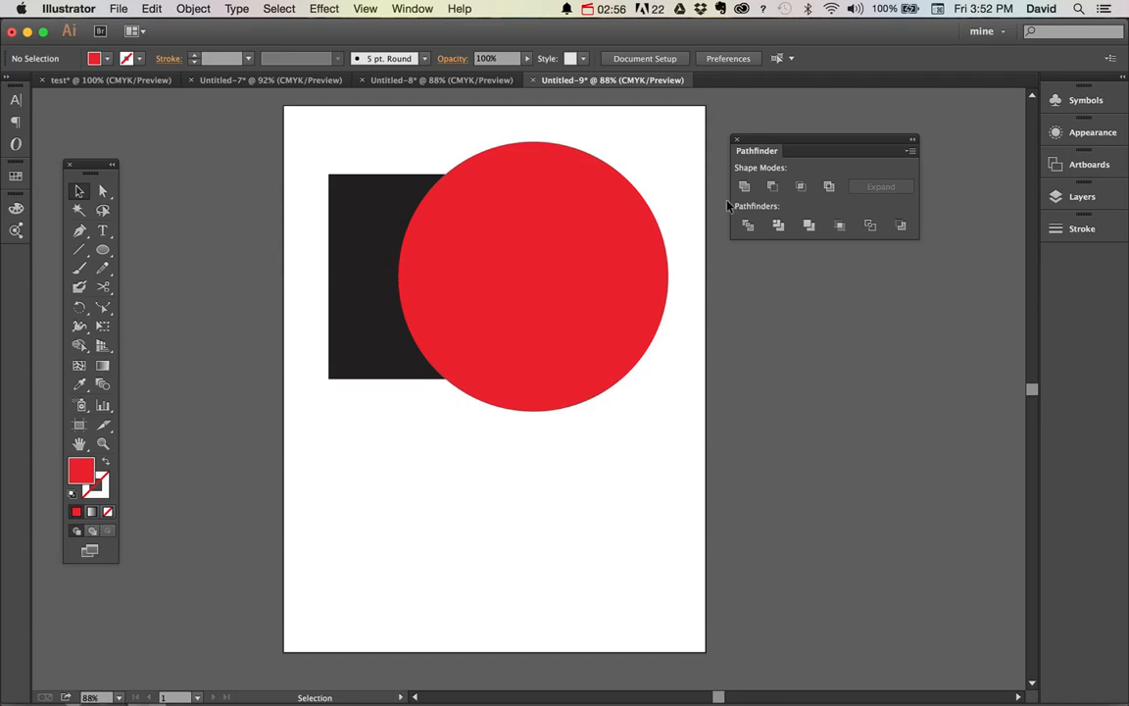
Apply Divide to the square and circle, shift the resulting group slightly left, and ungroup it
left_click_drag(424, 300, 300, 423)
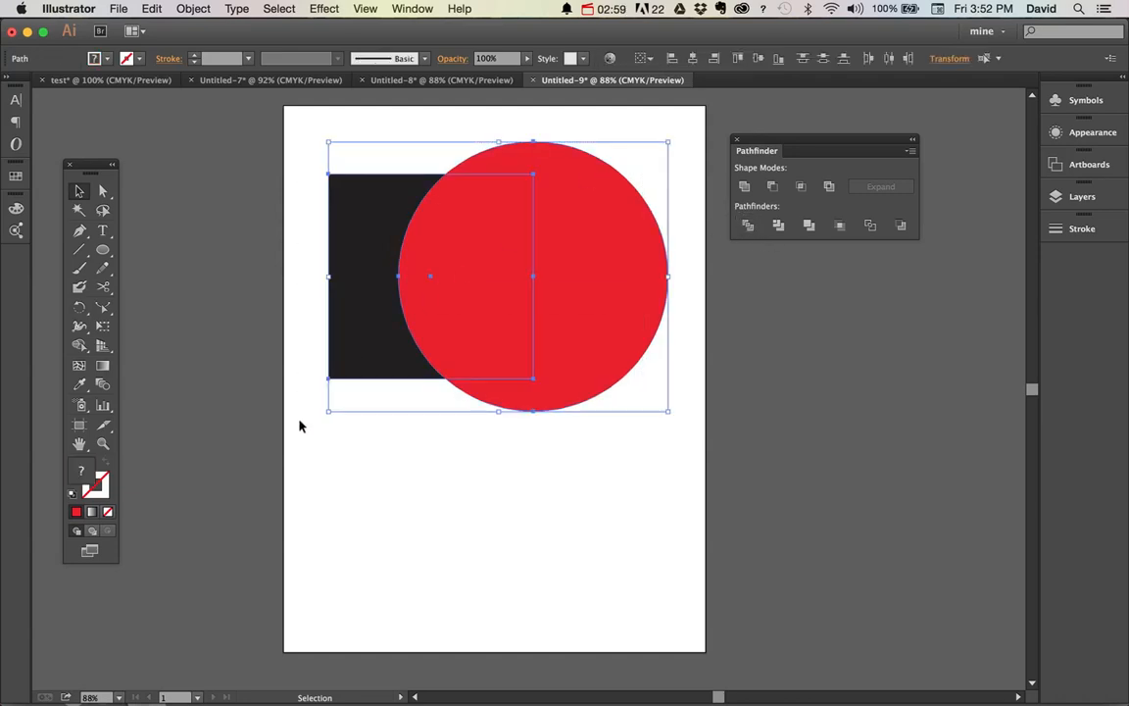
left_click(747, 226)
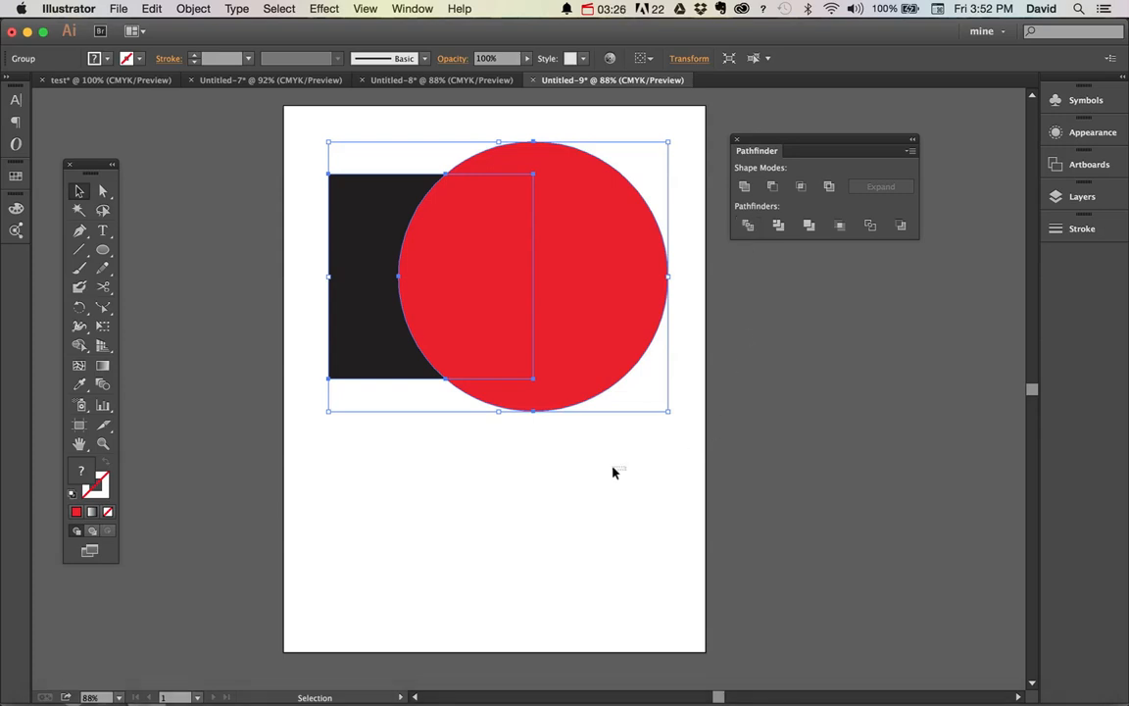
left_click_drag(593, 337, 565, 337)
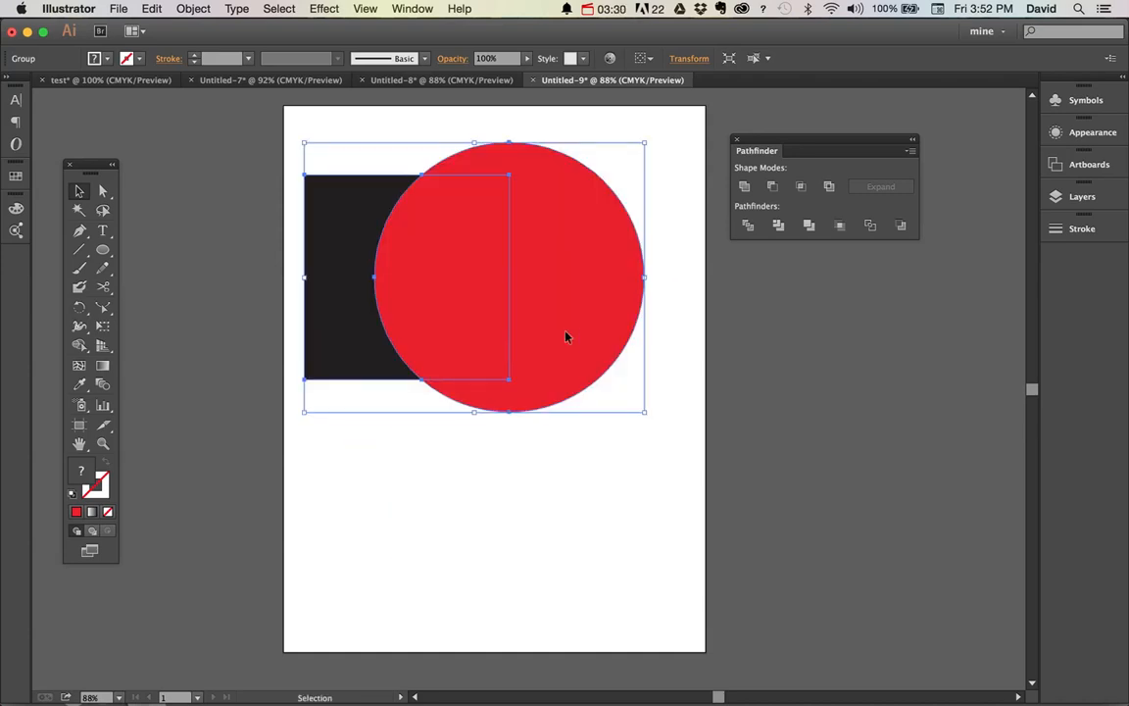
left_click(191, 9)
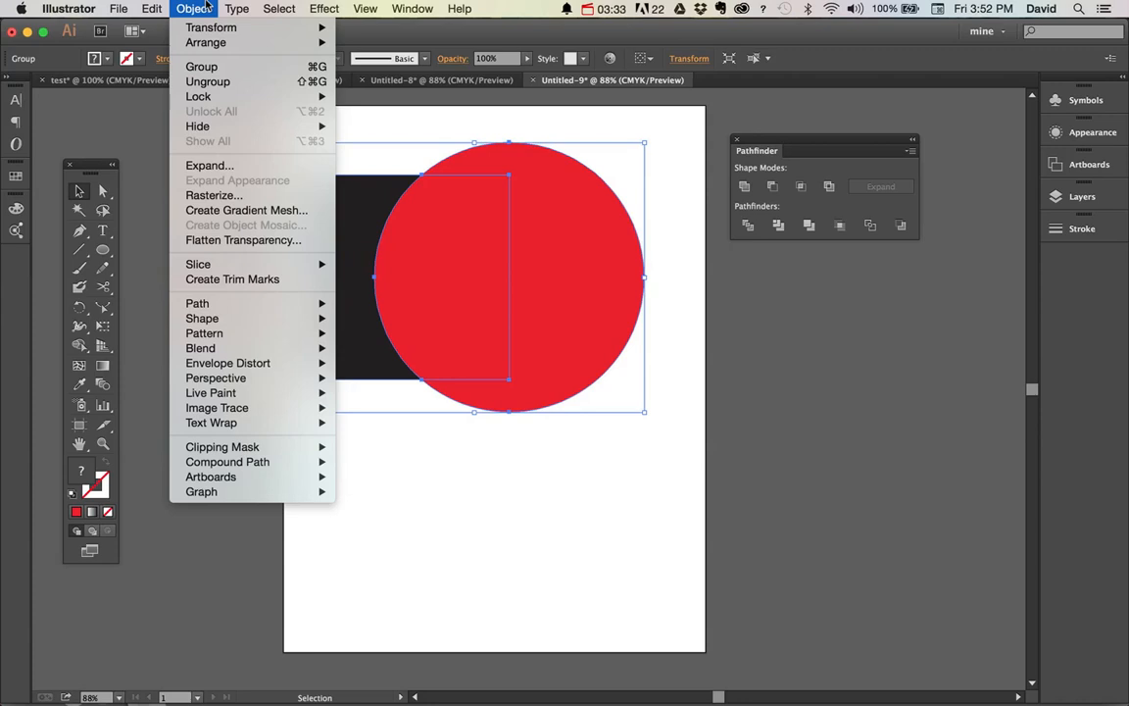
left_click(252, 90)
Pull the divided pieces apart, moving the overlap piece below and the rest of the circle to the right
left_click(481, 472)
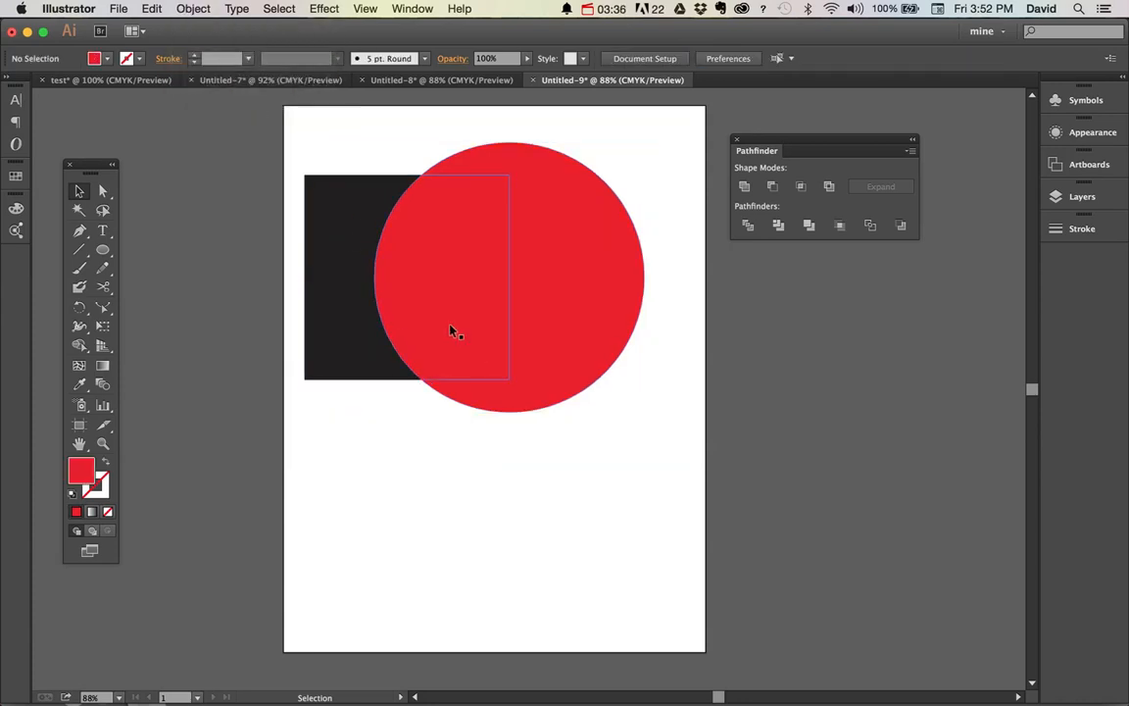
left_click_drag(454, 330, 436, 623)
left_click_drag(557, 398, 648, 420)
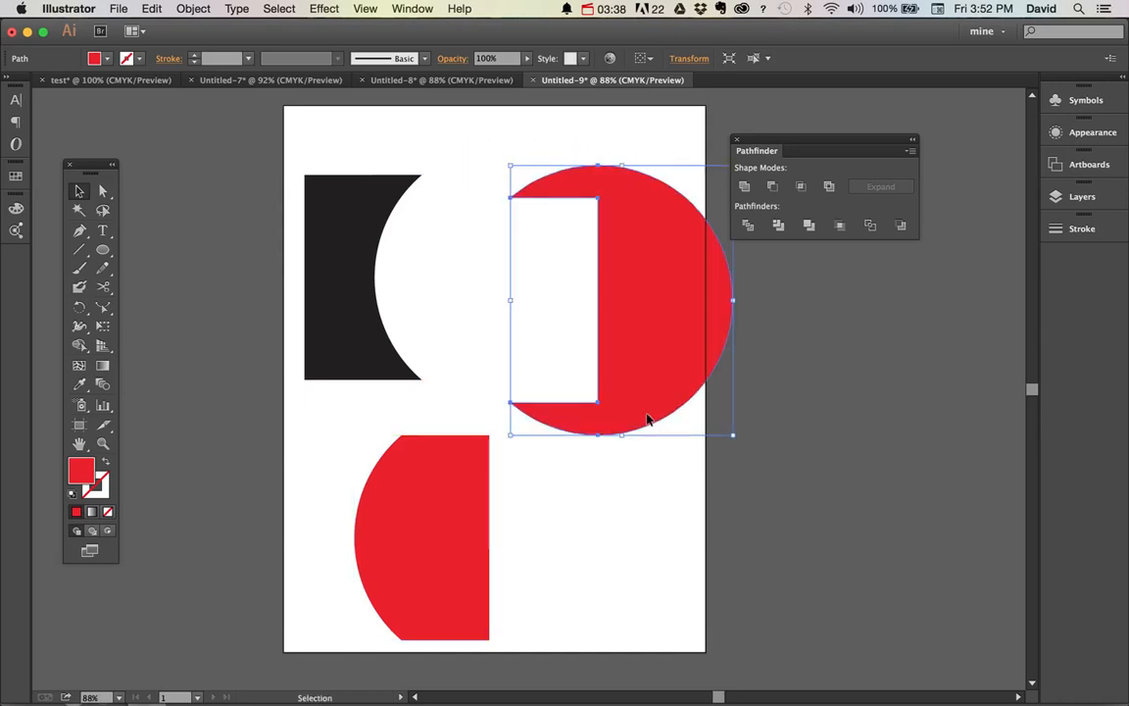
Undo the separation of the pieces, the Divide operation, and the circle's enlargement
key("super+z")
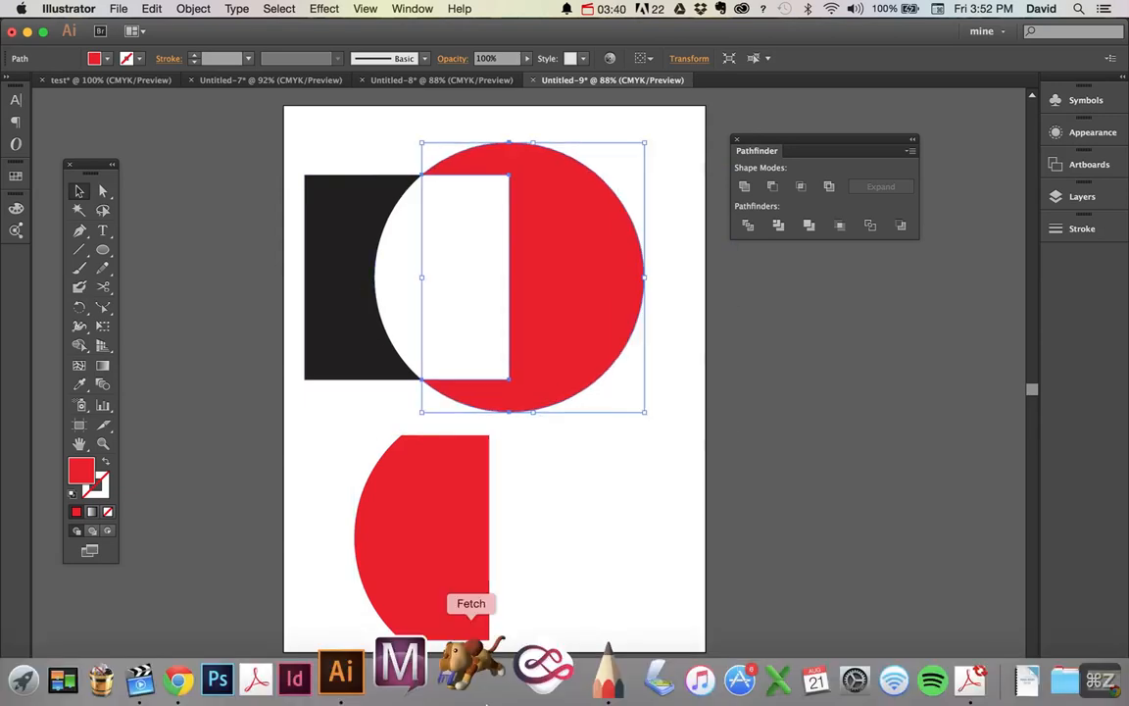
key("super+z")
key("super+z")
key("super+z")
key("super+z")
key("super+z")
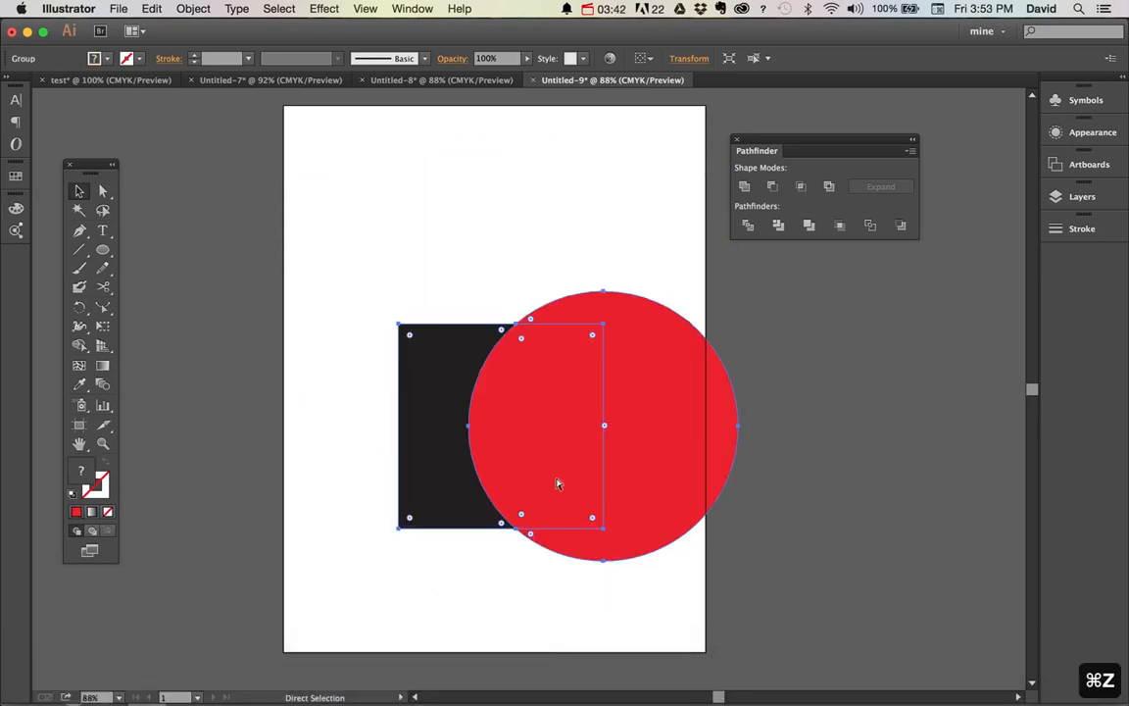
key("super+z")
key("super+z")
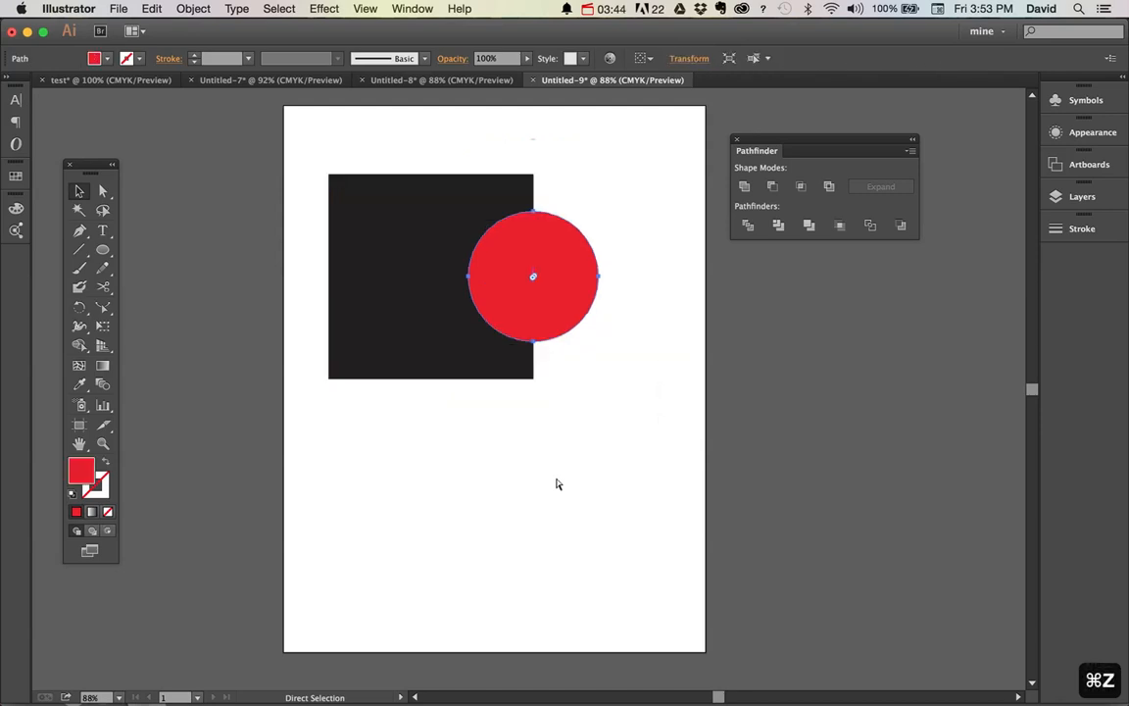
key("super+z")
Enlarge the red circle from its centre until it spans nearly the full height of the square, and deselect it
key("v")
left_click(605, 418)
left_click_drag(575, 333, 634, 368)
left_click(639, 369)
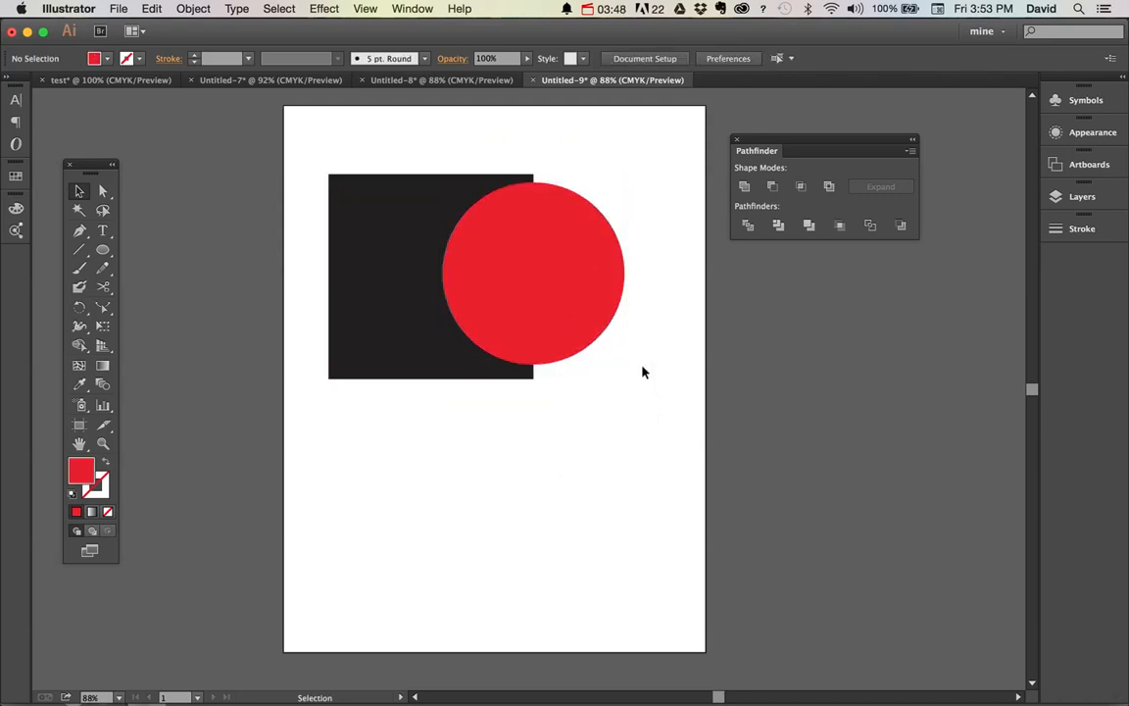
Select the square and circle, apply Trim, and ungroup the result
left_click_drag(388, 272, 388, 274)
left_click(778, 225)
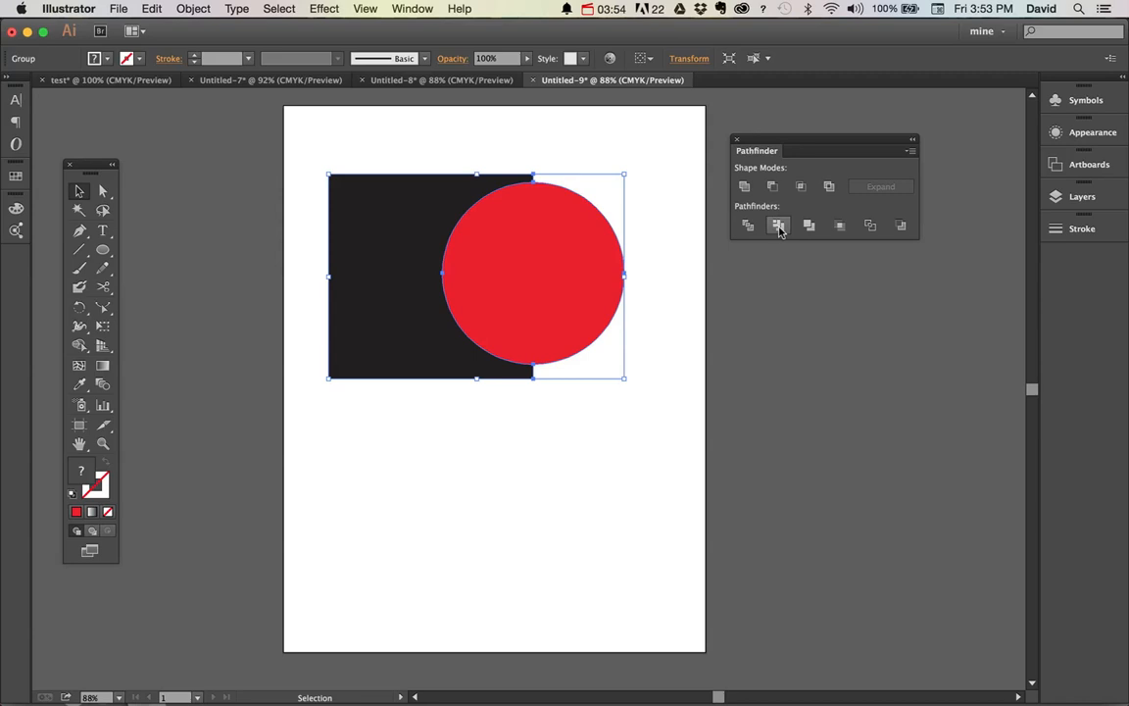
key("super+shift+g")
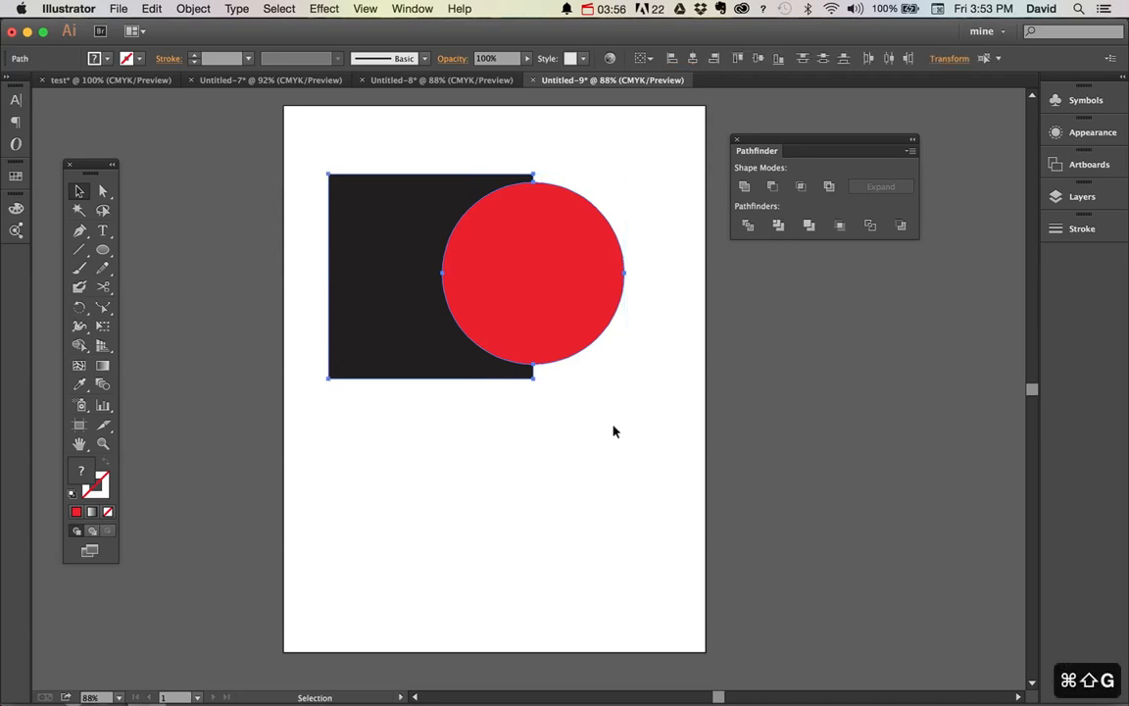
Move the red circle away from the trimmed square, and select the square
left_click(613, 431)
left_click_drag(563, 309, 703, 395)
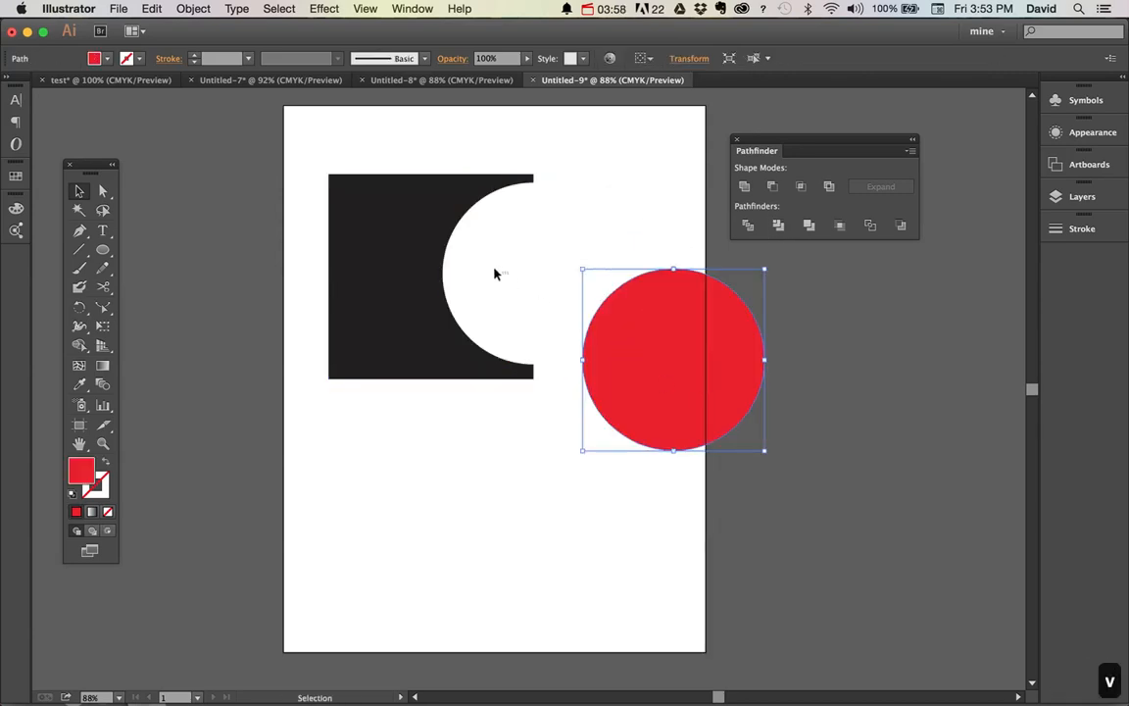
left_click(355, 235)
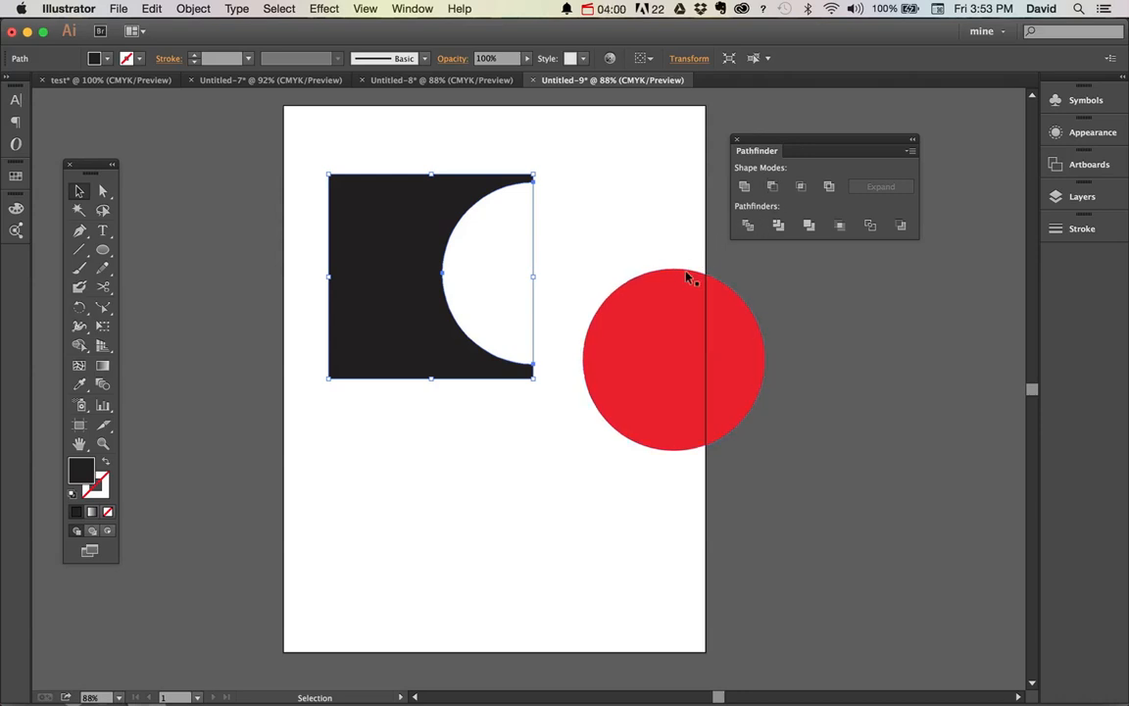
Undo the circle's move, the ungrouping, and the Trim operation
key("super+z")
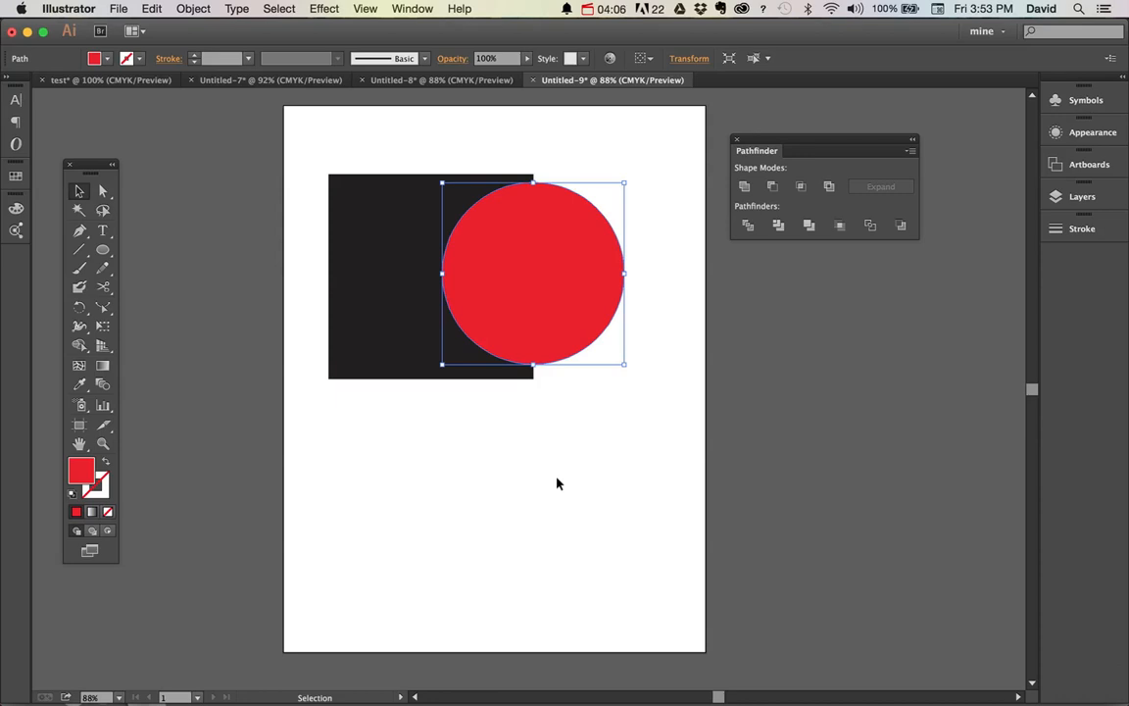
key("super+z")
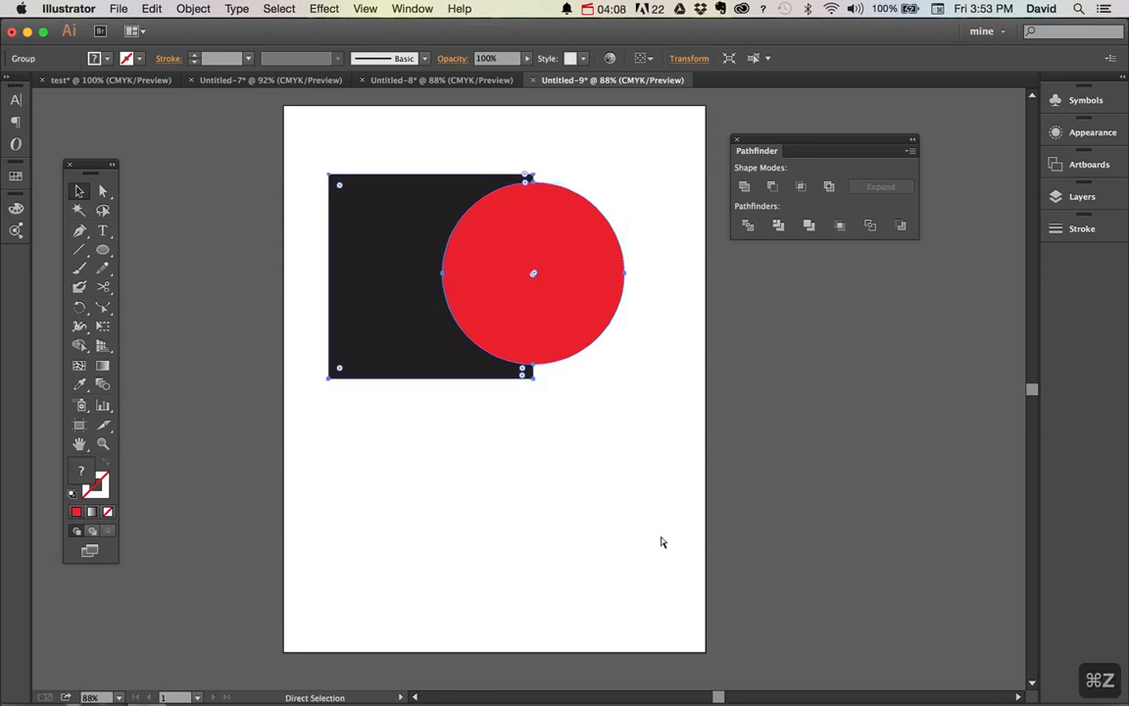
key("super+z")
key("super+z")
key("super+z")
key("super+z")
key("super+z")
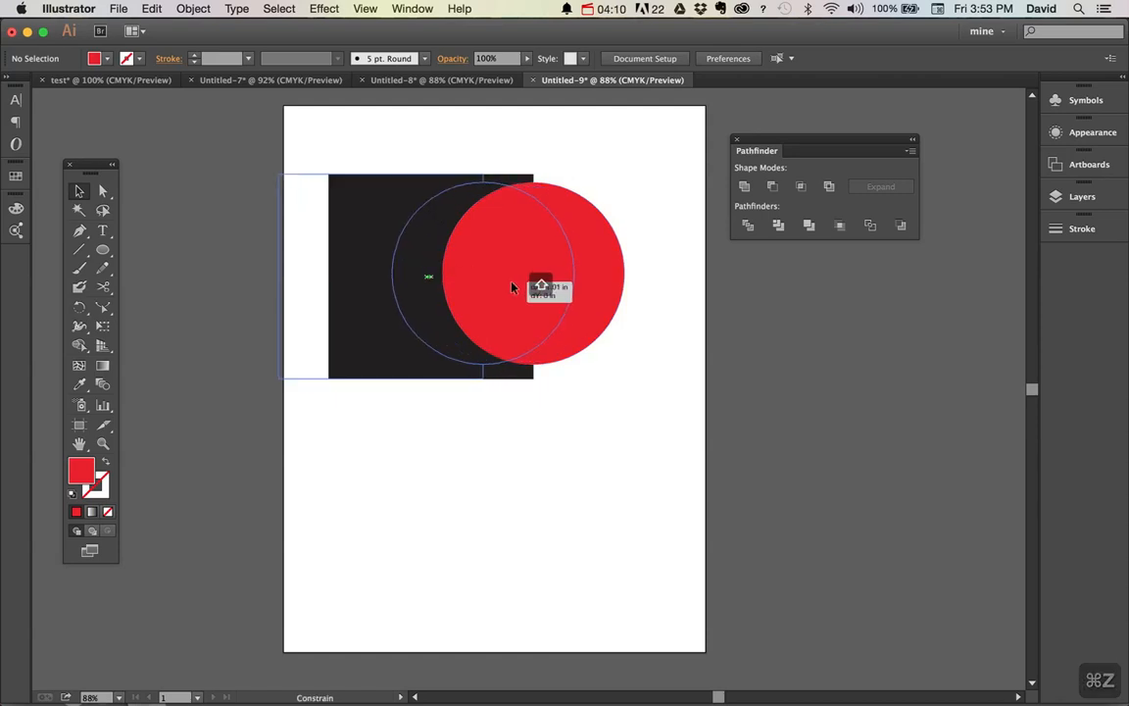
key("super+z")
key("super+z")
key("super+z")
key("super+z")
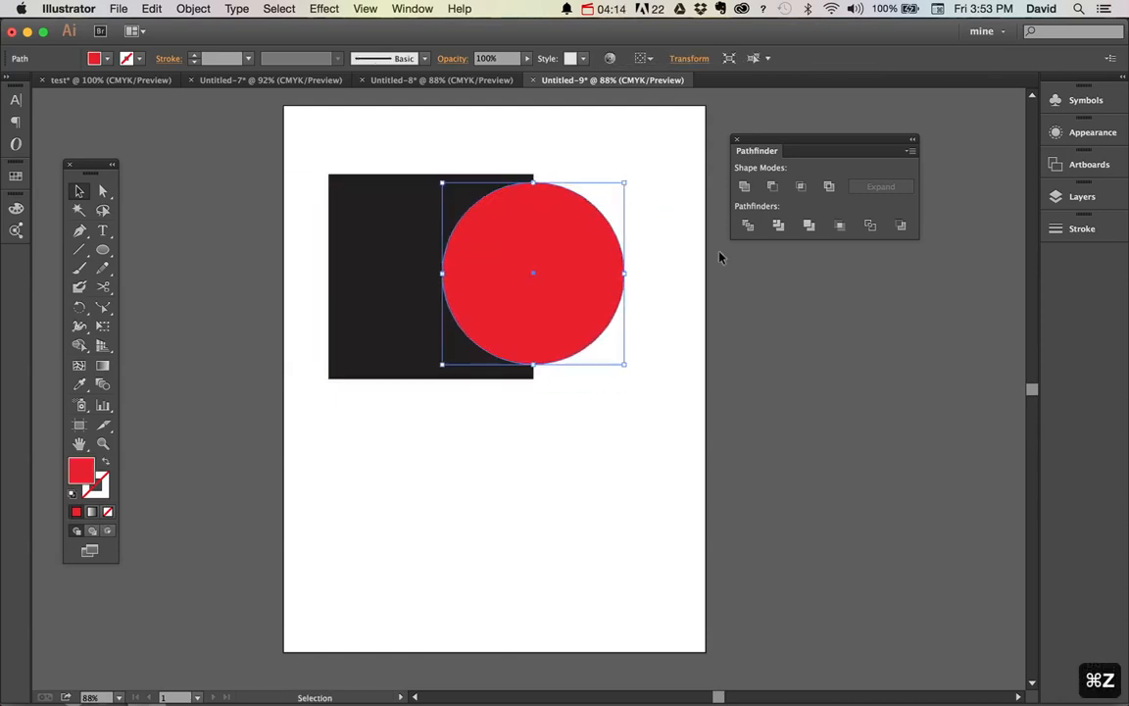
key("super+z")
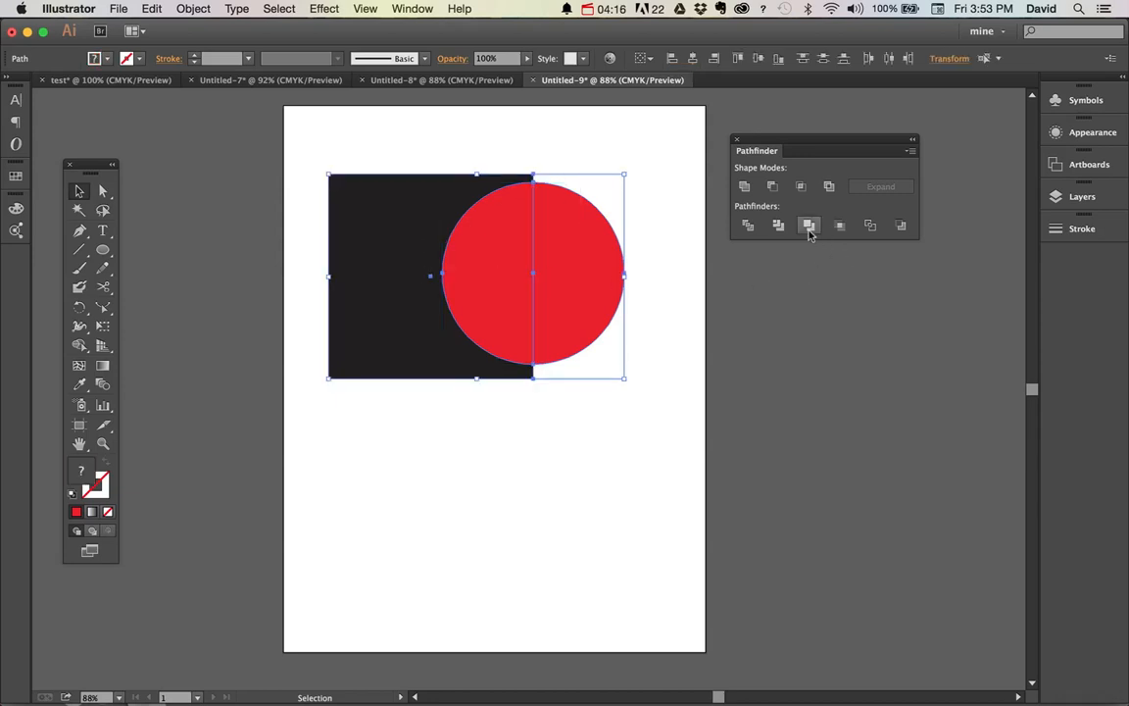
Apply Merge to both shapes, ungroup the result, and move the red circle past the artboard's right edge
left_click(810, 229)
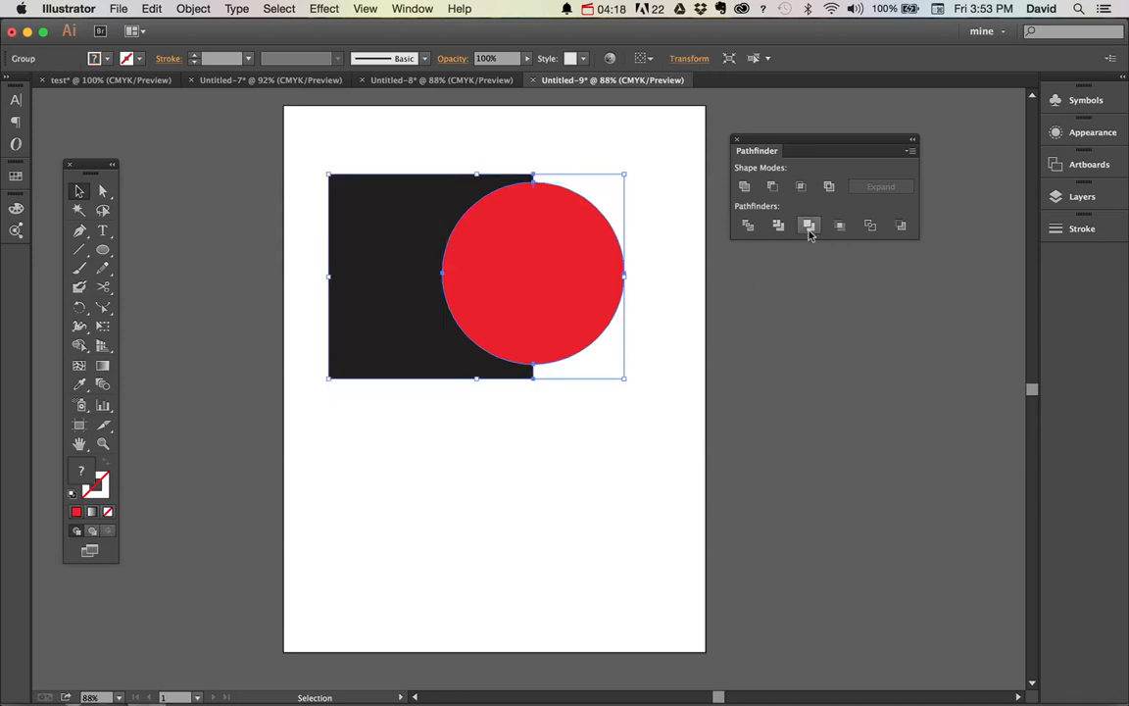
key("shift+super+g")
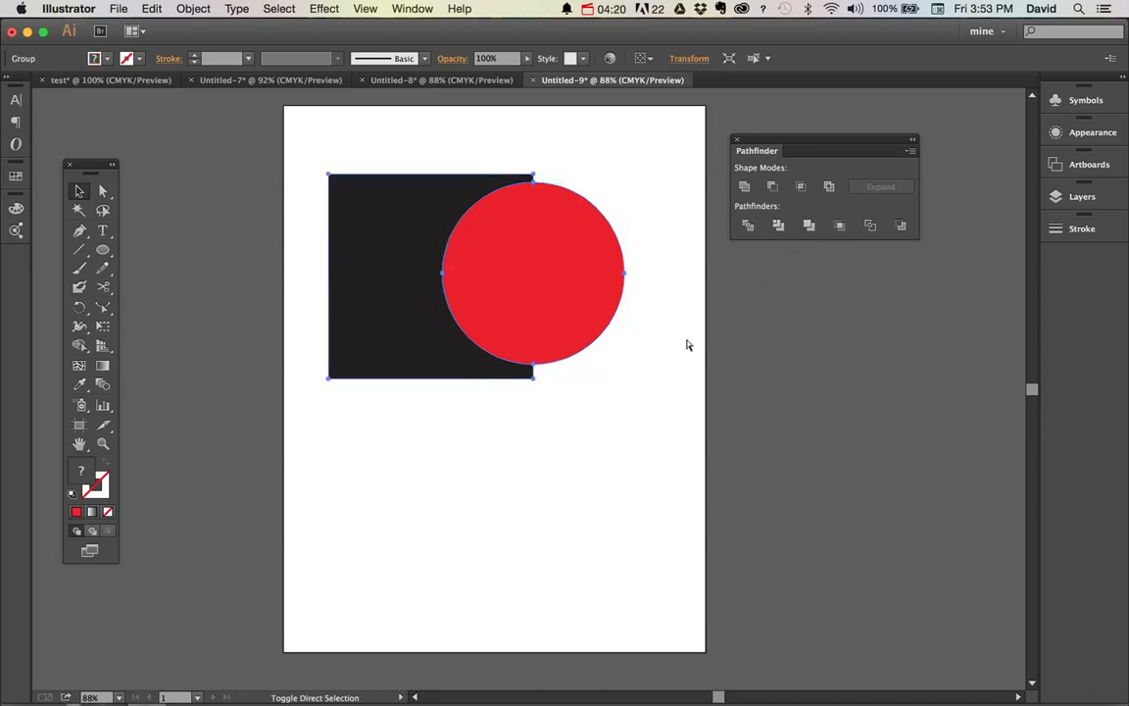
left_click(643, 419)
left_click_drag(591, 315, 693, 353)
key("super+z")
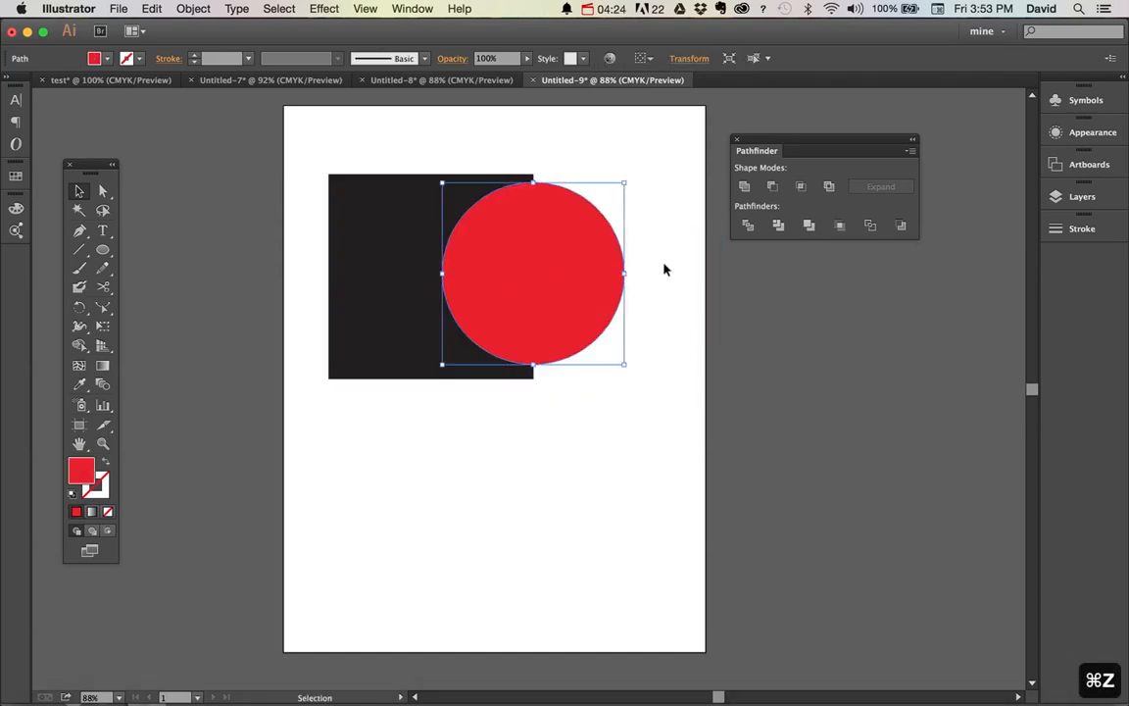
left_click_drag(545, 278, 753, 462)
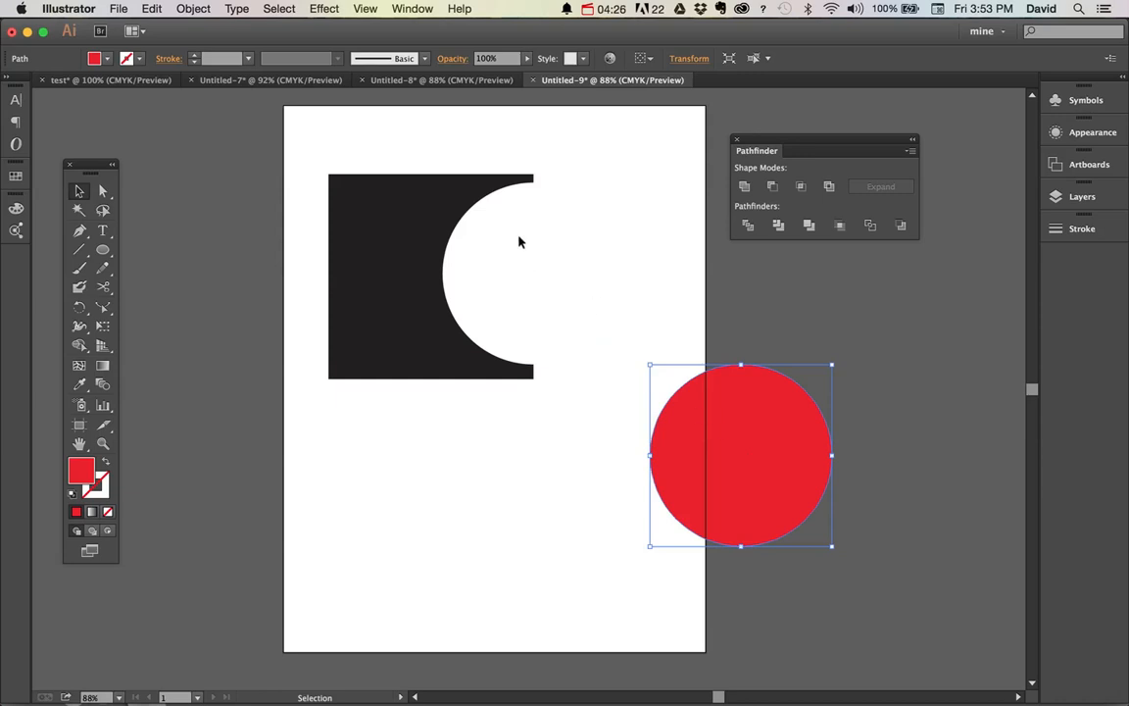
Undo the red circle's move and the ungrouping, and deselect the merged shapes
key("a")
key("super+z")
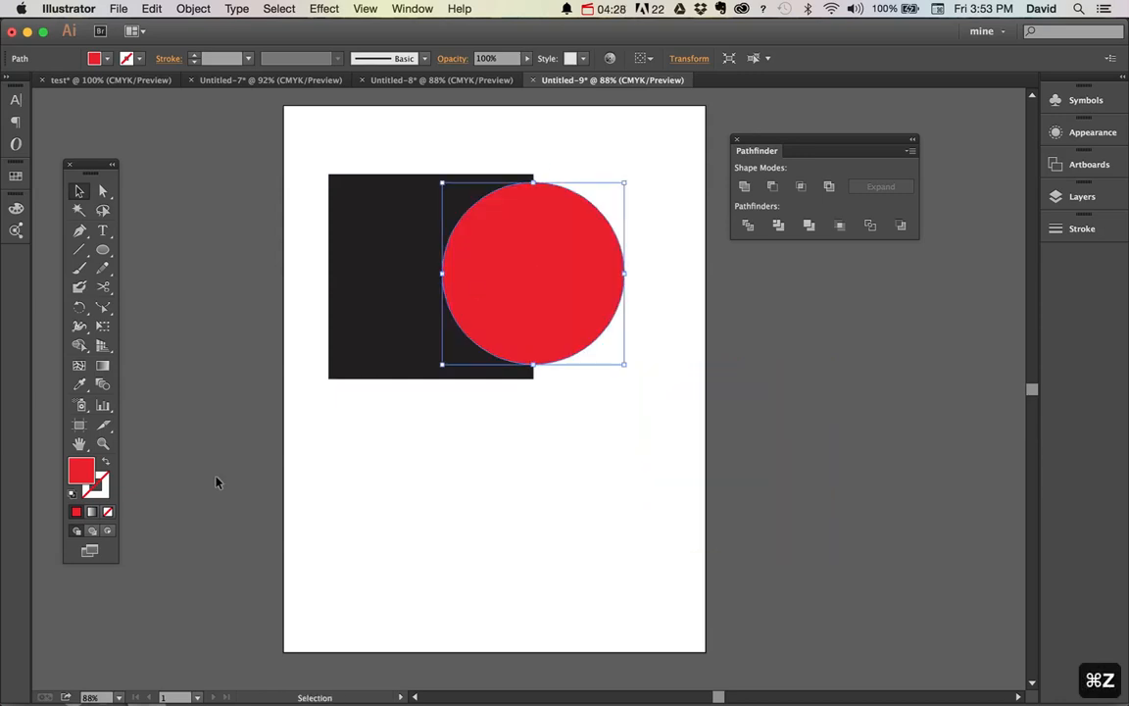
key("super+z")
left_click(571, 489)
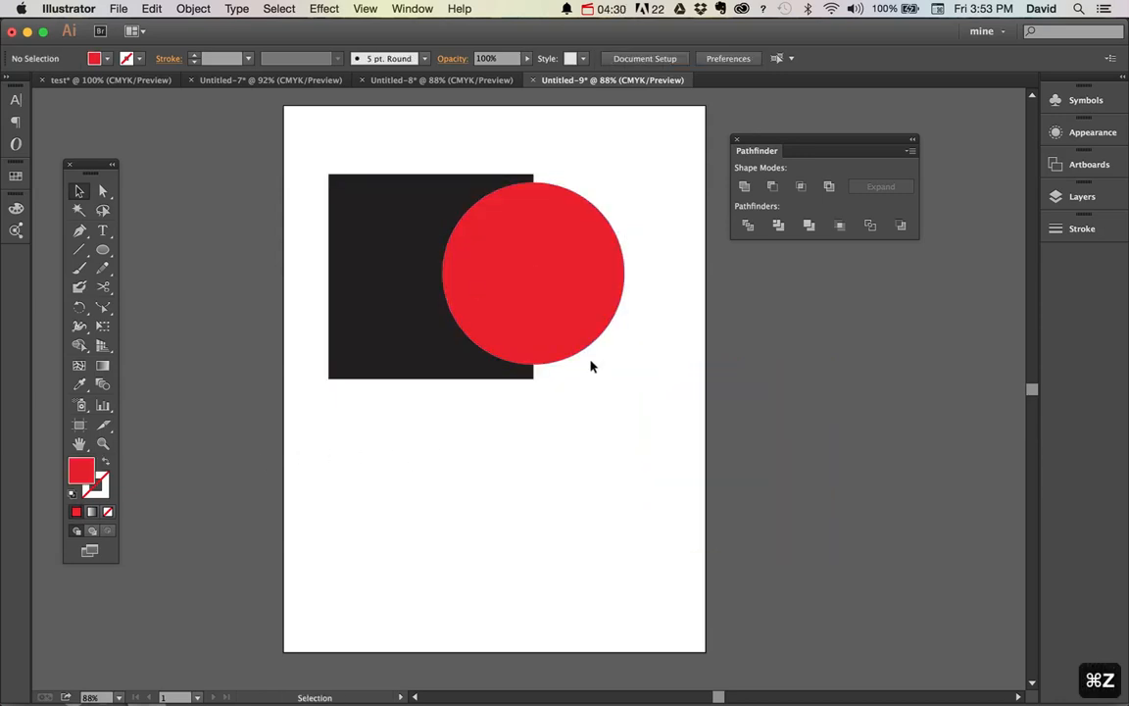
Move the merged group around the artboard, and undo its moves and the Merge operation
left_click_drag(536, 296, 617, 430)
left_click_drag(592, 368, 543, 242)
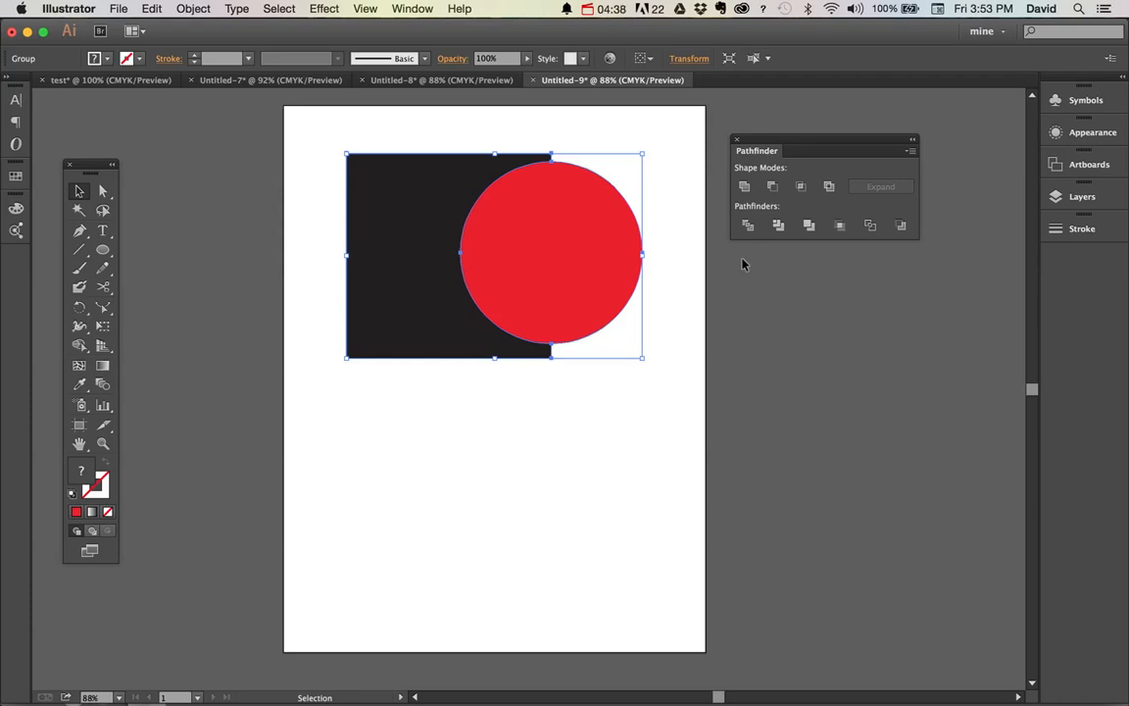
key("super+z")
key("super+z")
key("super+z")
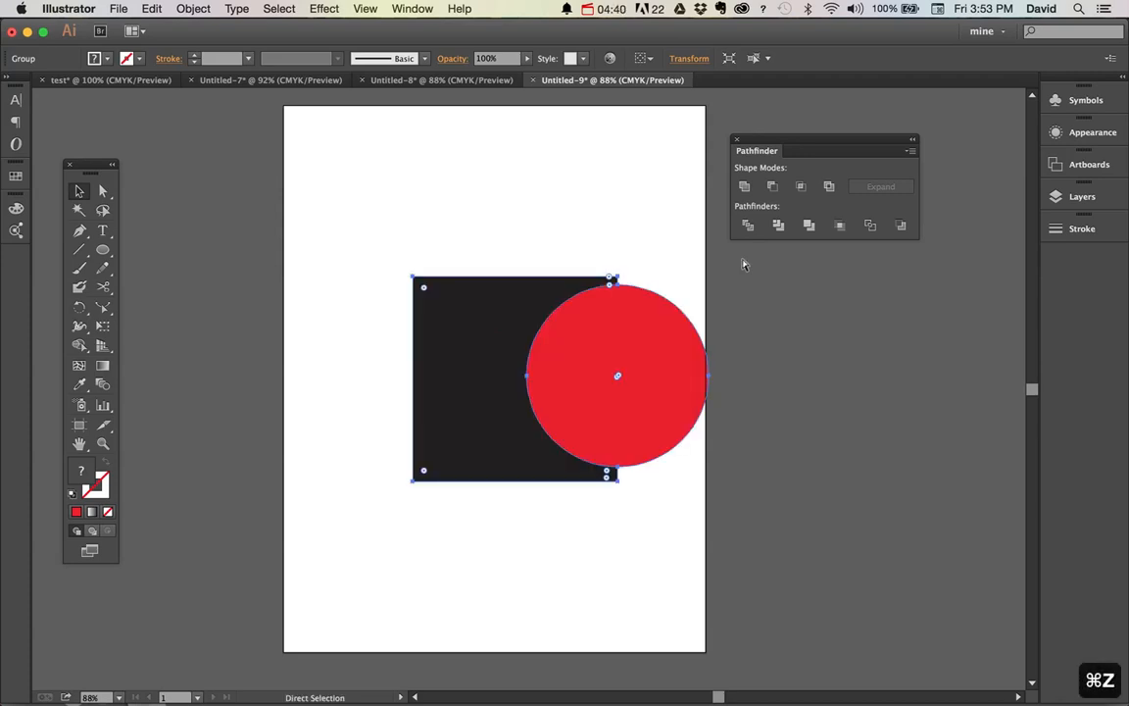
key("super+z")
key("super+z")
key("super+z")
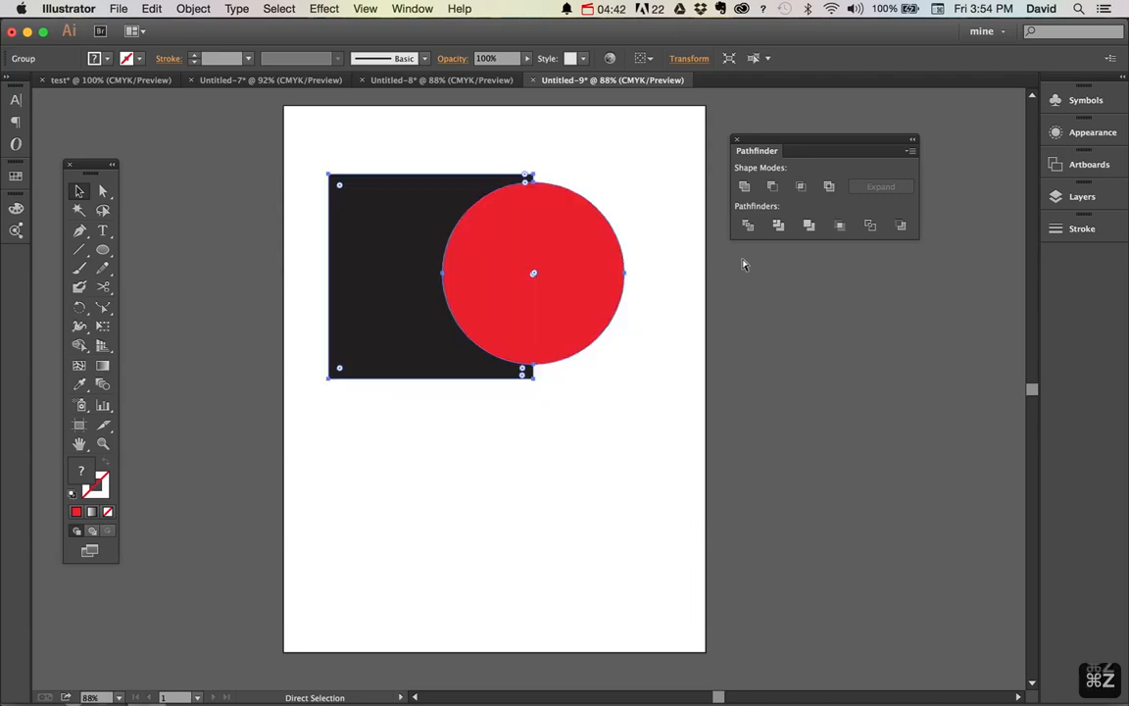
left_click_drag(592, 296, 665, 335)
key("super+z")
Apply Crop to the selected black square and red circle, and undo it
left_click(416, 240, "shift")
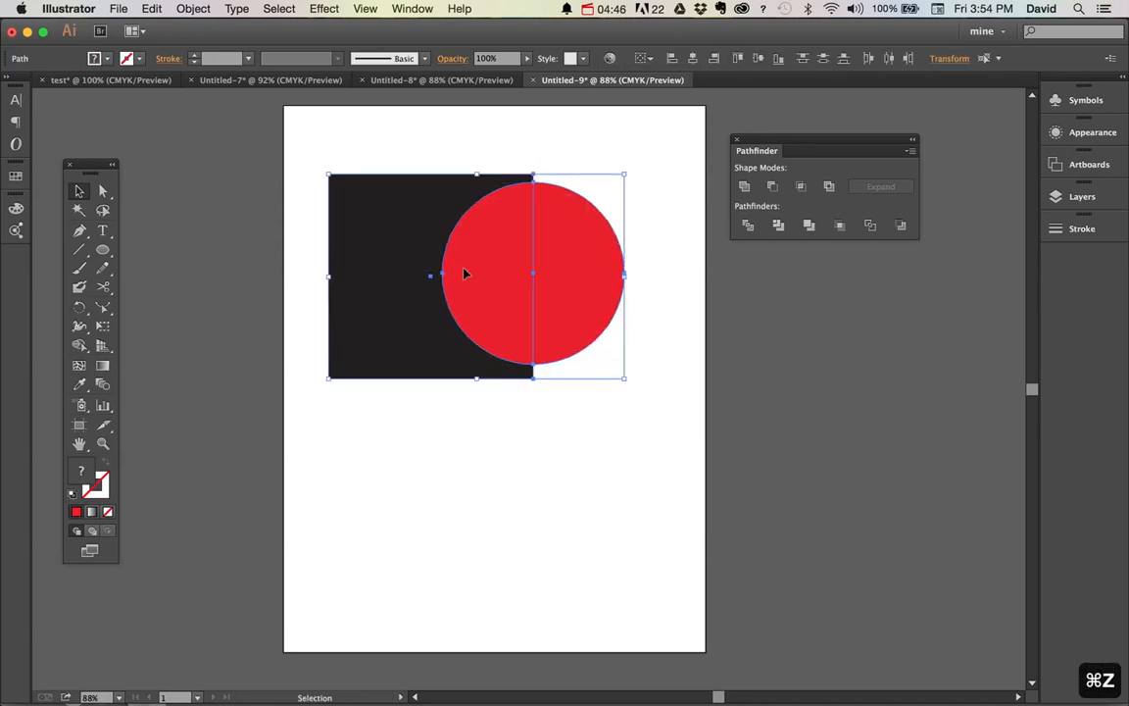
left_click(841, 226)
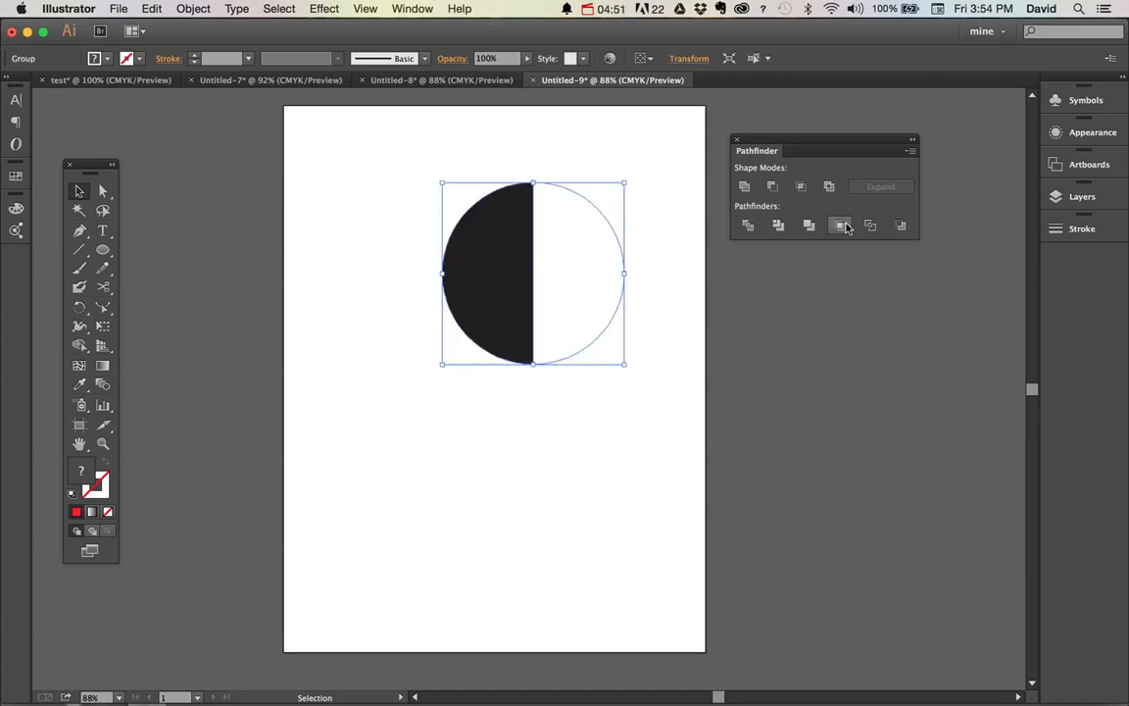
key("super+z")
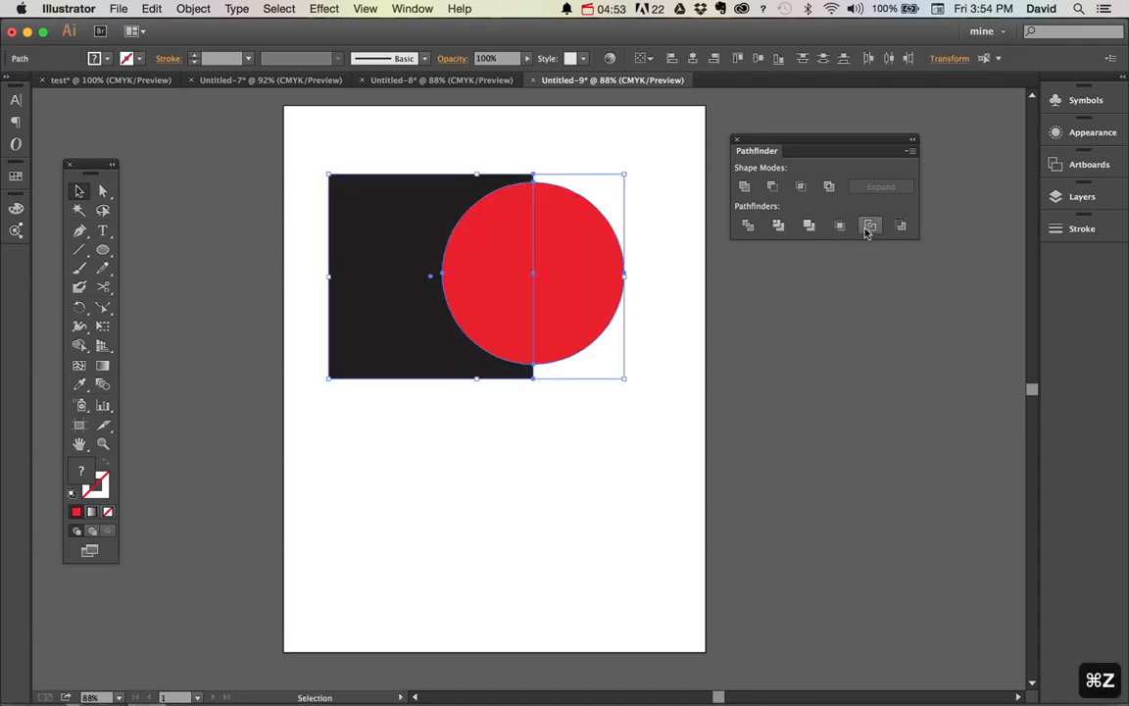
Apply Outline to the square and circle, deselect the resulting paths, and undo the operation
left_click(869, 226)
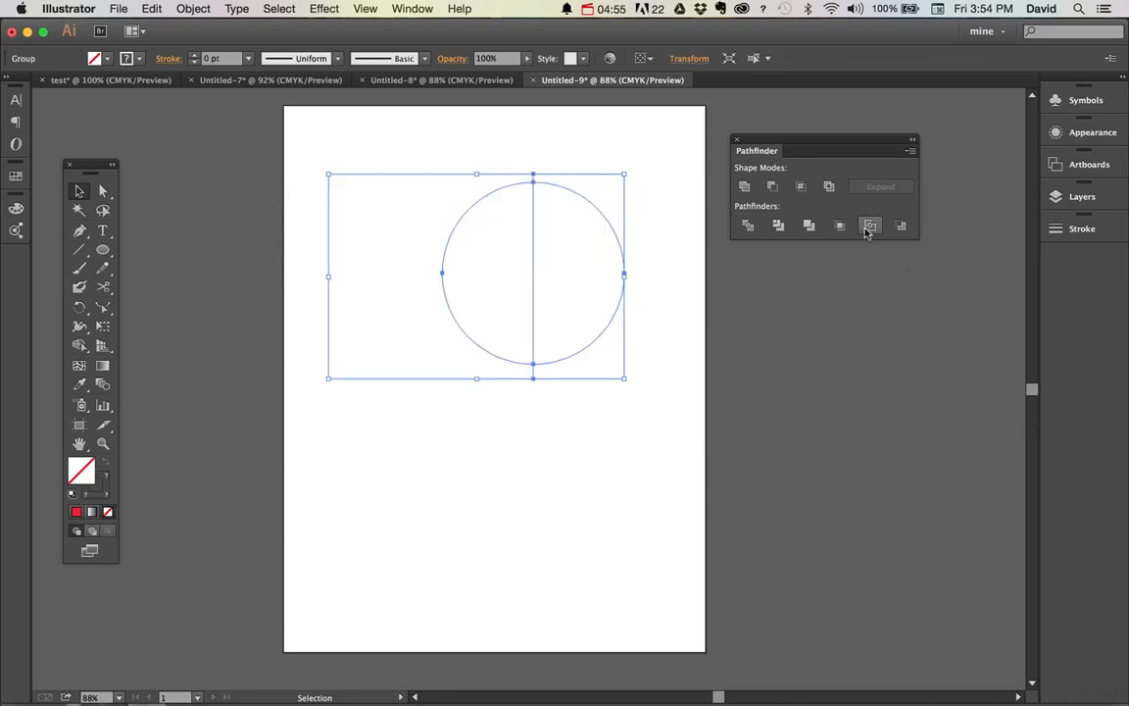
left_click(549, 491)
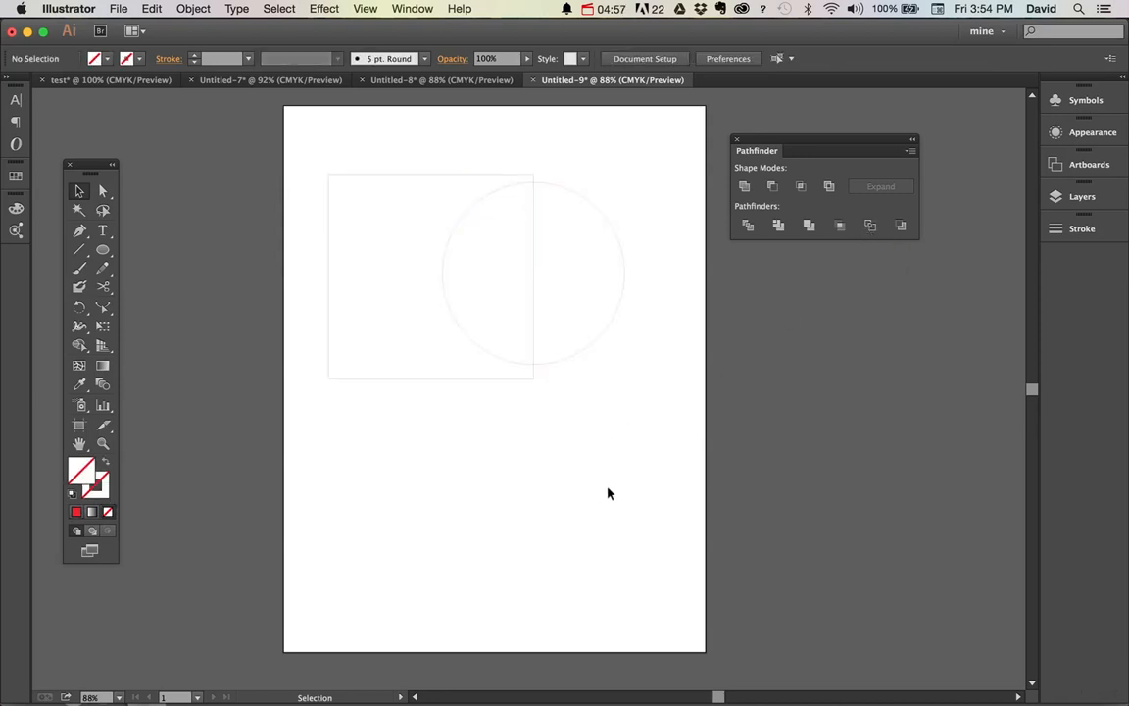
key("super+z")
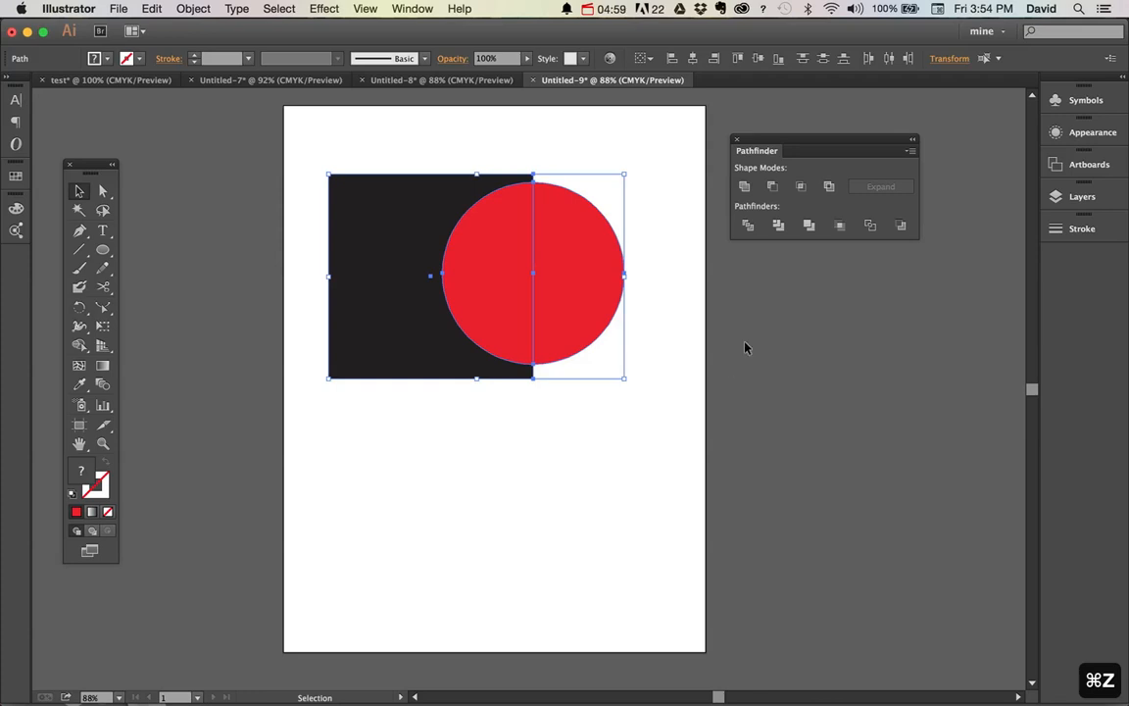
Apply Minus Back to the square and circle, undo it, and deselect both shapes
left_click(901, 227)
key("super+z")
key("v")
left_click(608, 455)
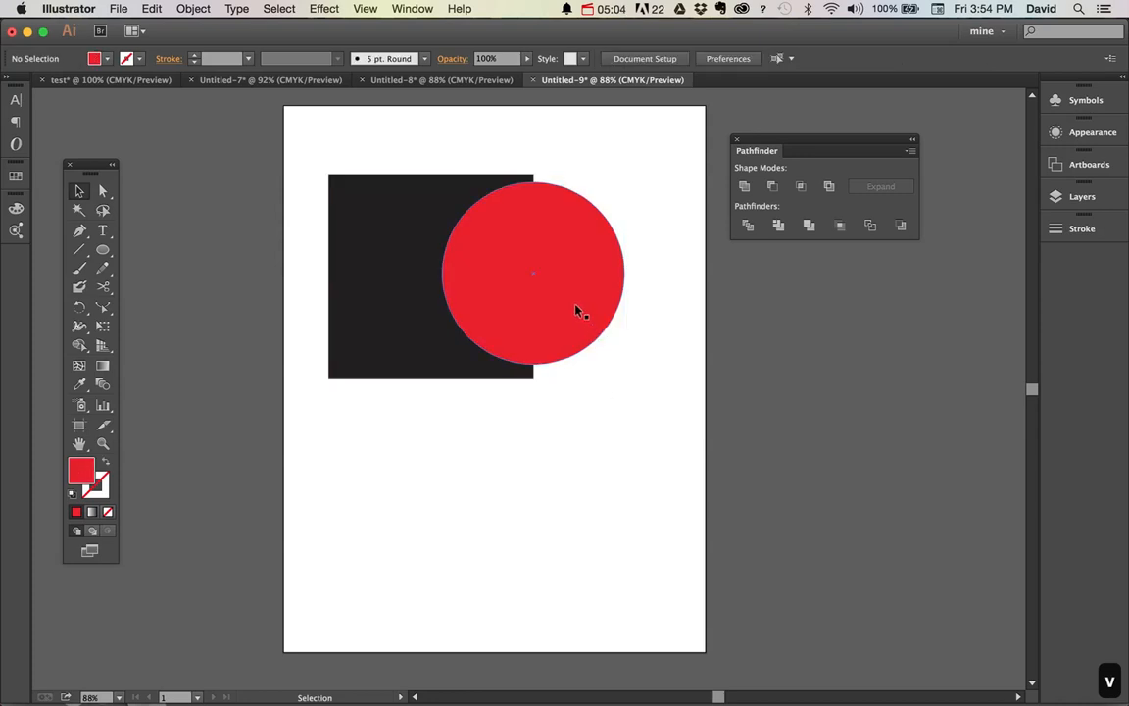
Move the black square horizontally farther beneath the red circle, and apply and undo Minus Back on both shapes
left_click_drag(397, 284, 496, 284)
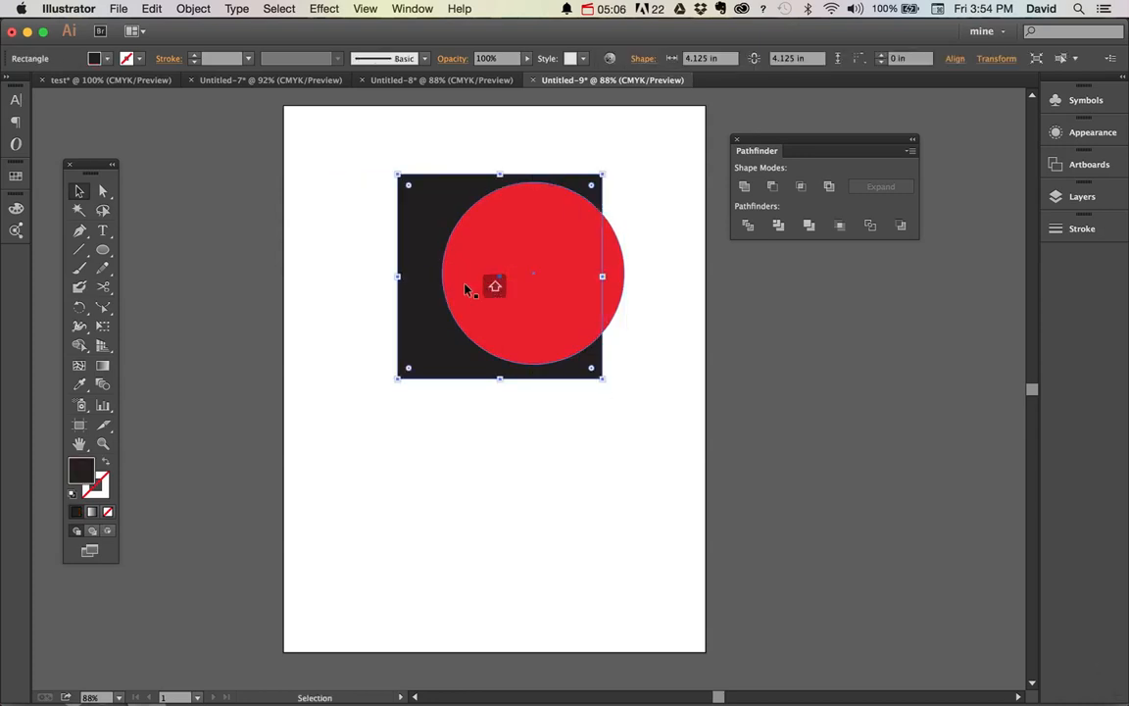
left_click_drag(642, 243, 584, 295)
left_click(896, 226)
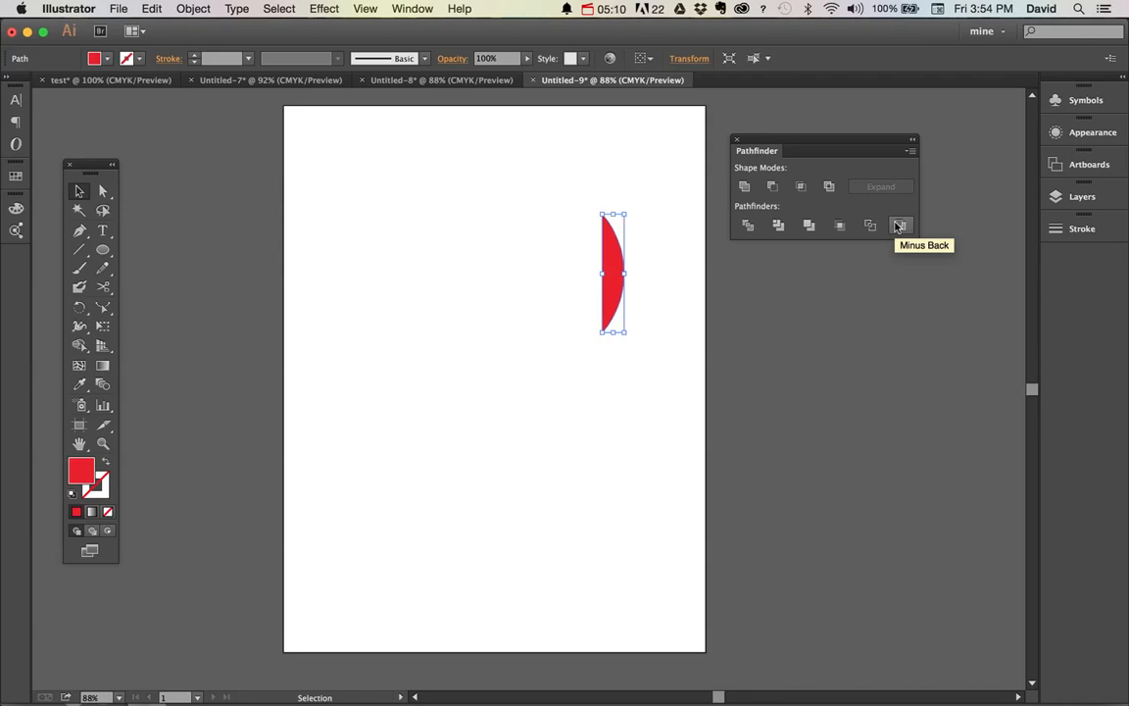
key("super+z")
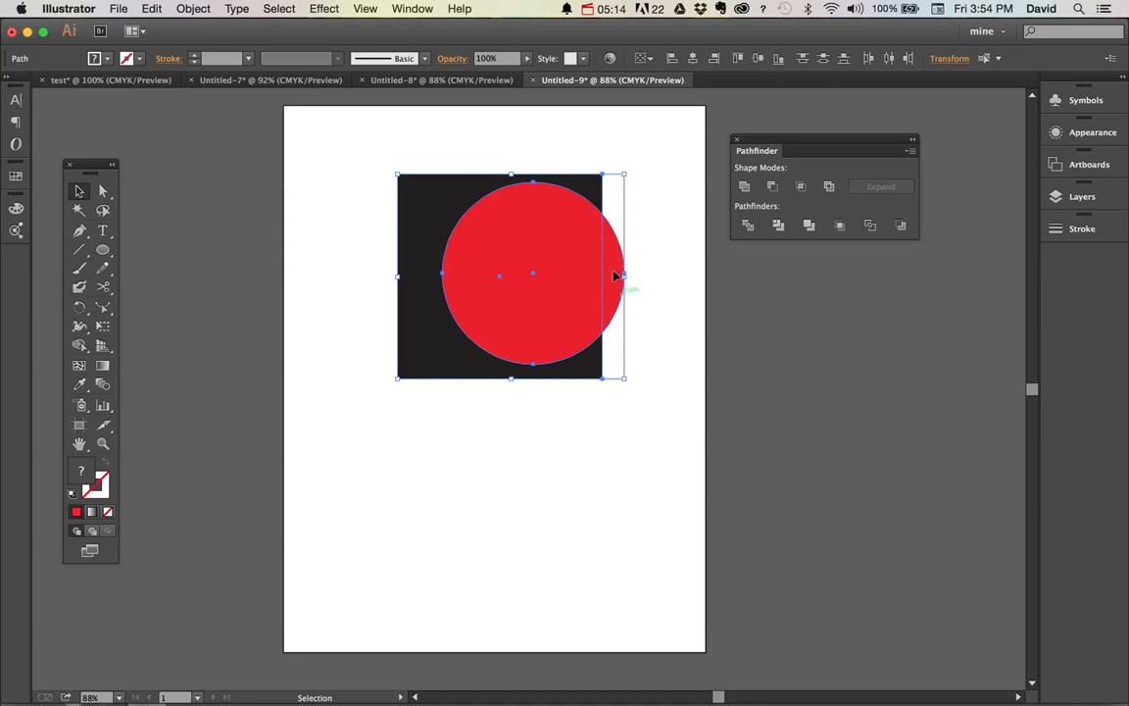
Reapply Minus Back to both shapes and move the remaining red sliver, undoing both changes and deselecting the shapes
left_click(902, 226)
left_click(537, 489)
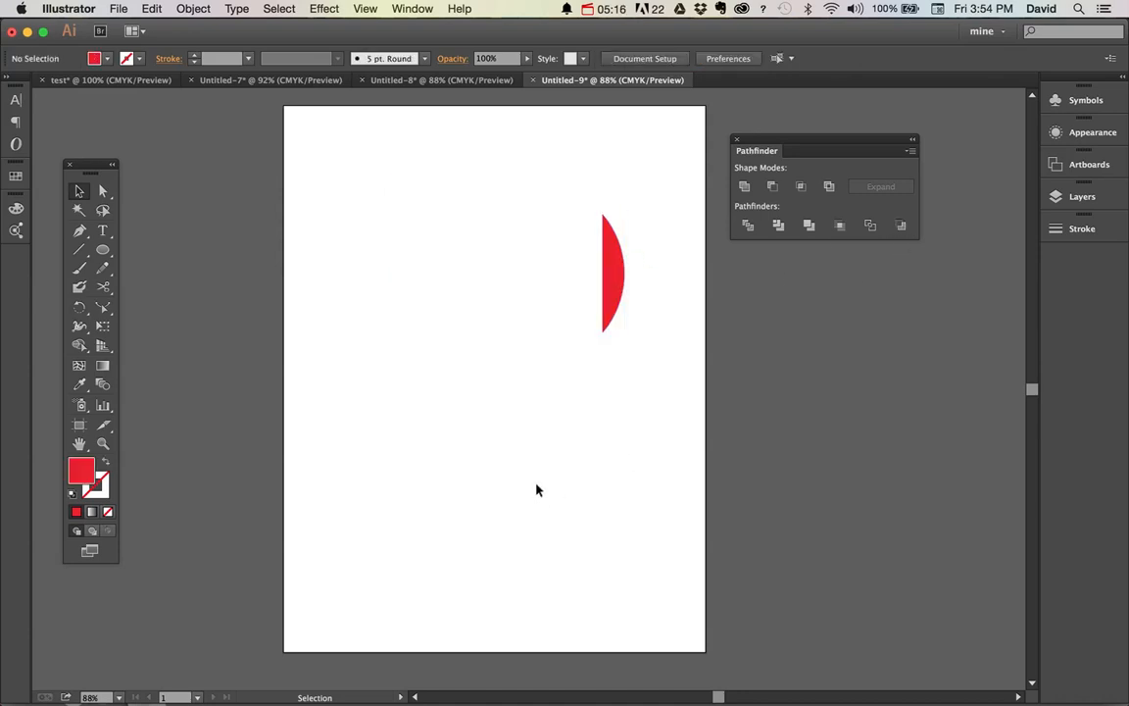
key("v")
left_click_drag(614, 292, 394, 389)
left_click_drag(406, 182, 721, 597)
key("super+z")
key("super+z")
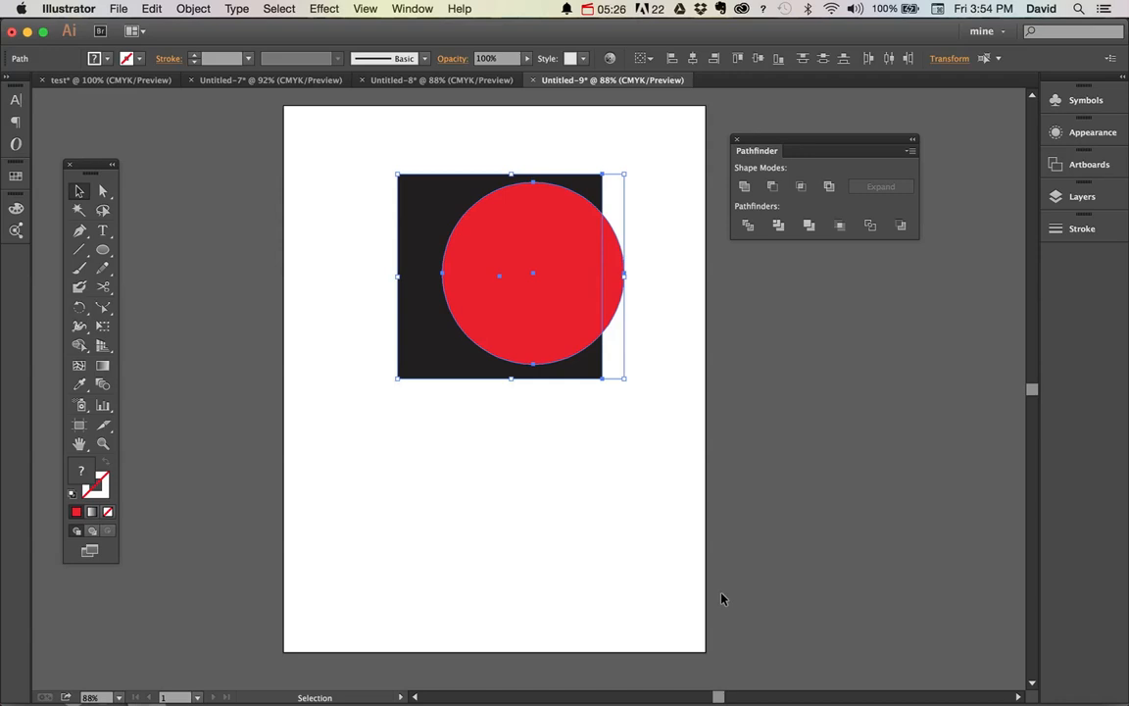
left_click(516, 441)
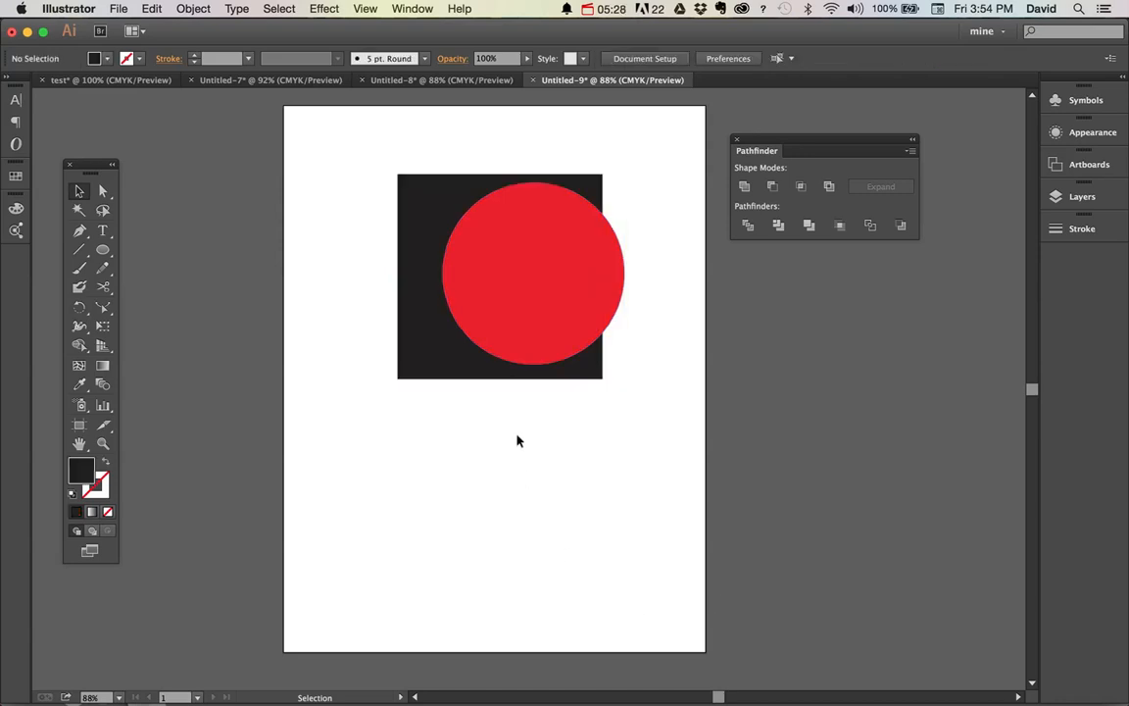